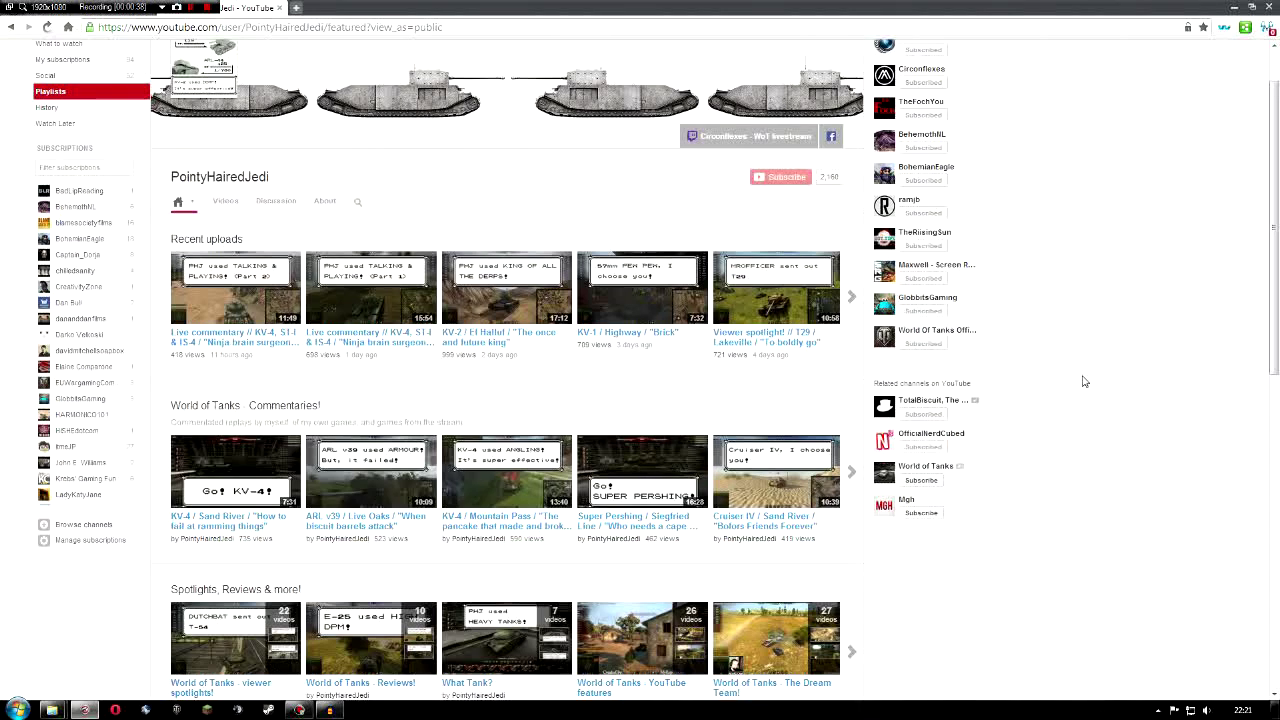
Step: Restore the Bandicam window, move it toward the screen centre, and open its video format settings
scroll(1081, 381, "down", 1)
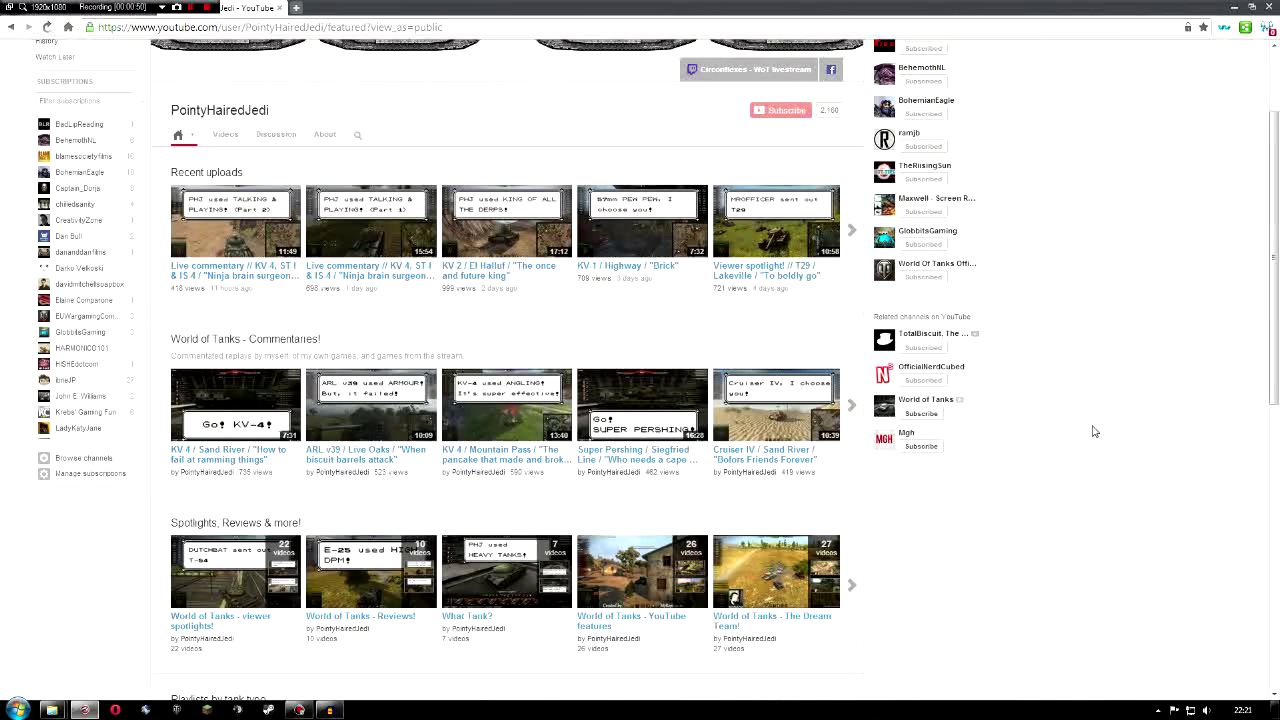
scroll(1143, 277, "down", 1)
scroll(1165, 228, "up", 1)
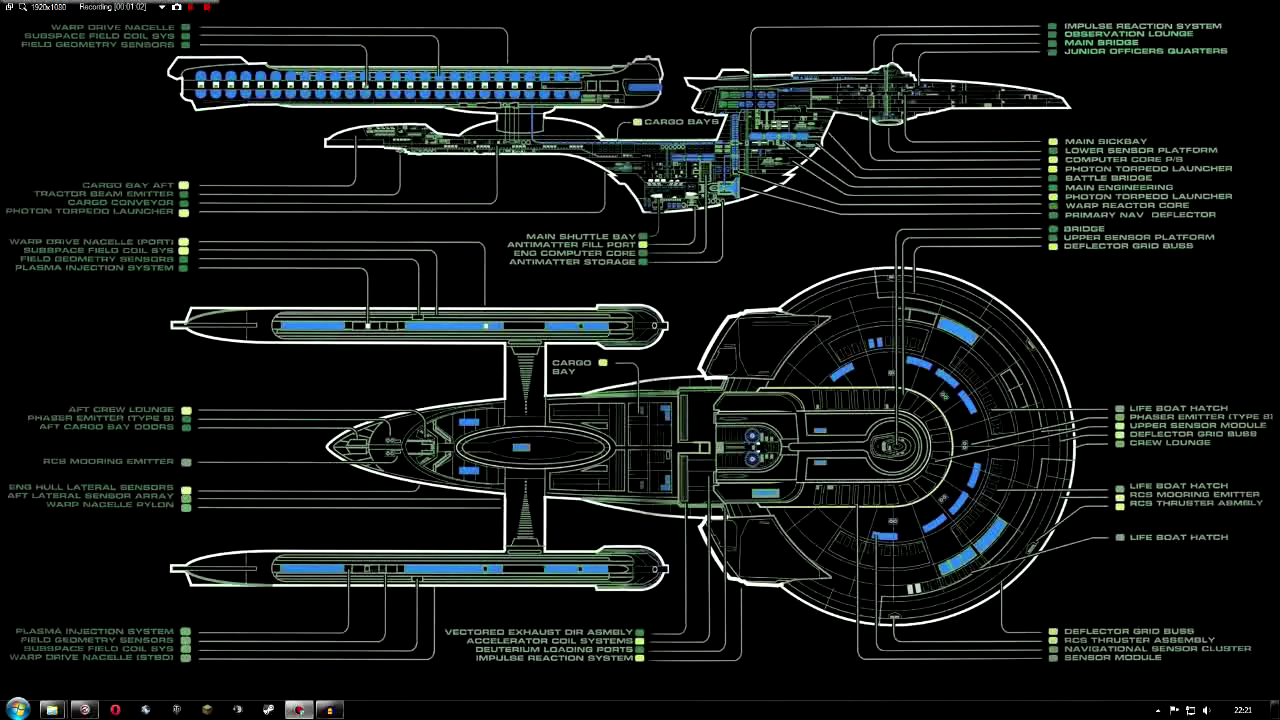
left_click(298, 709)
left_click_drag(850, 284, 1010, 30)
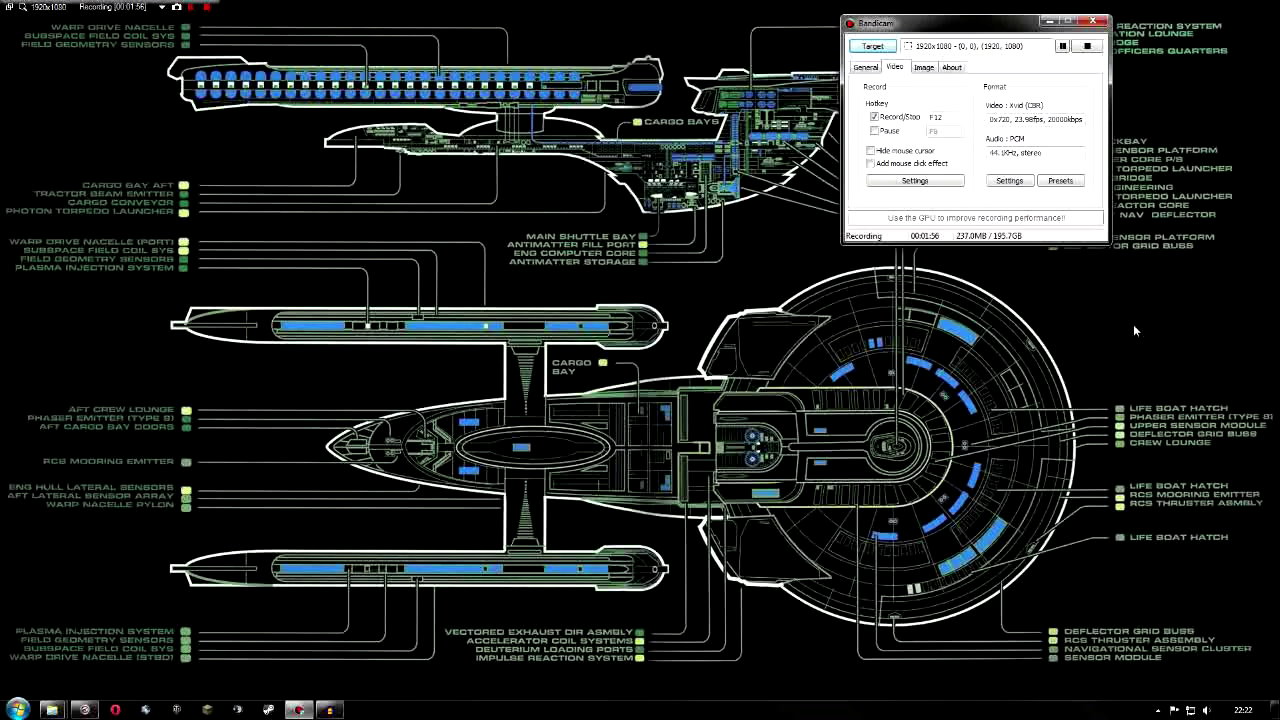
left_click(1009, 180)
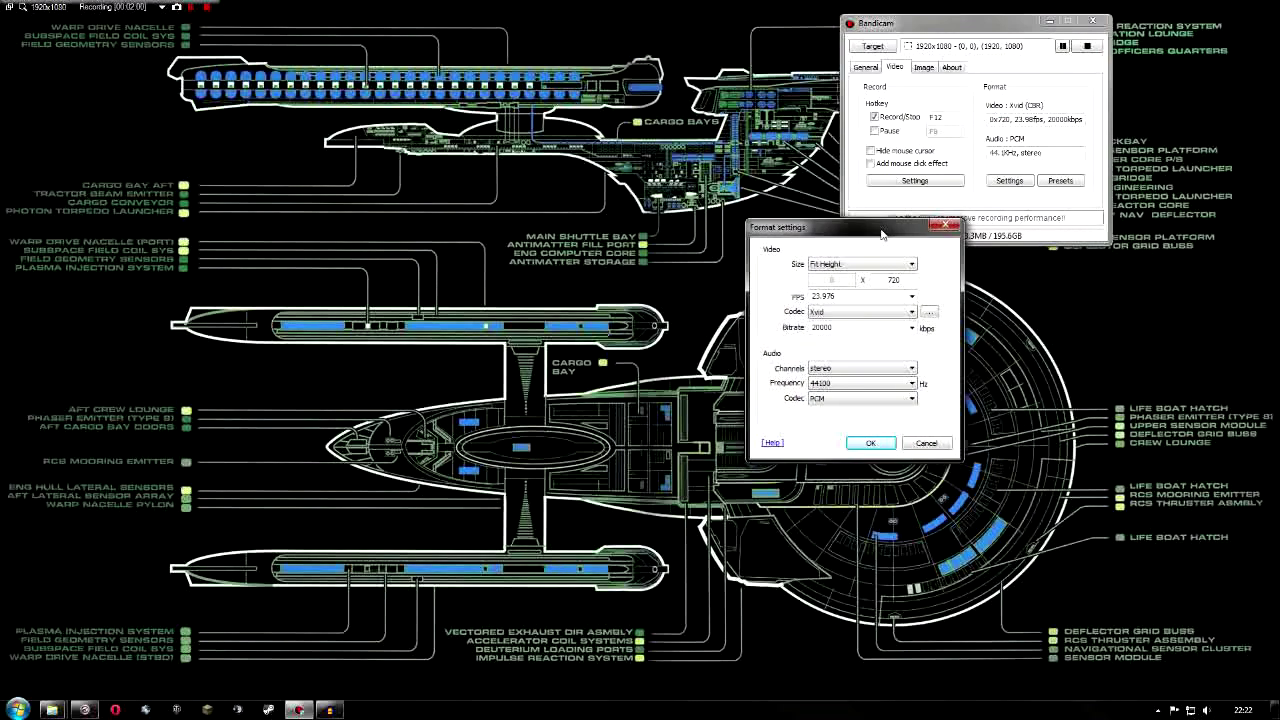
Step: Review the available codecs, keeping Xvid at 23.976 fps and 20000 kbps
left_click(820, 338)
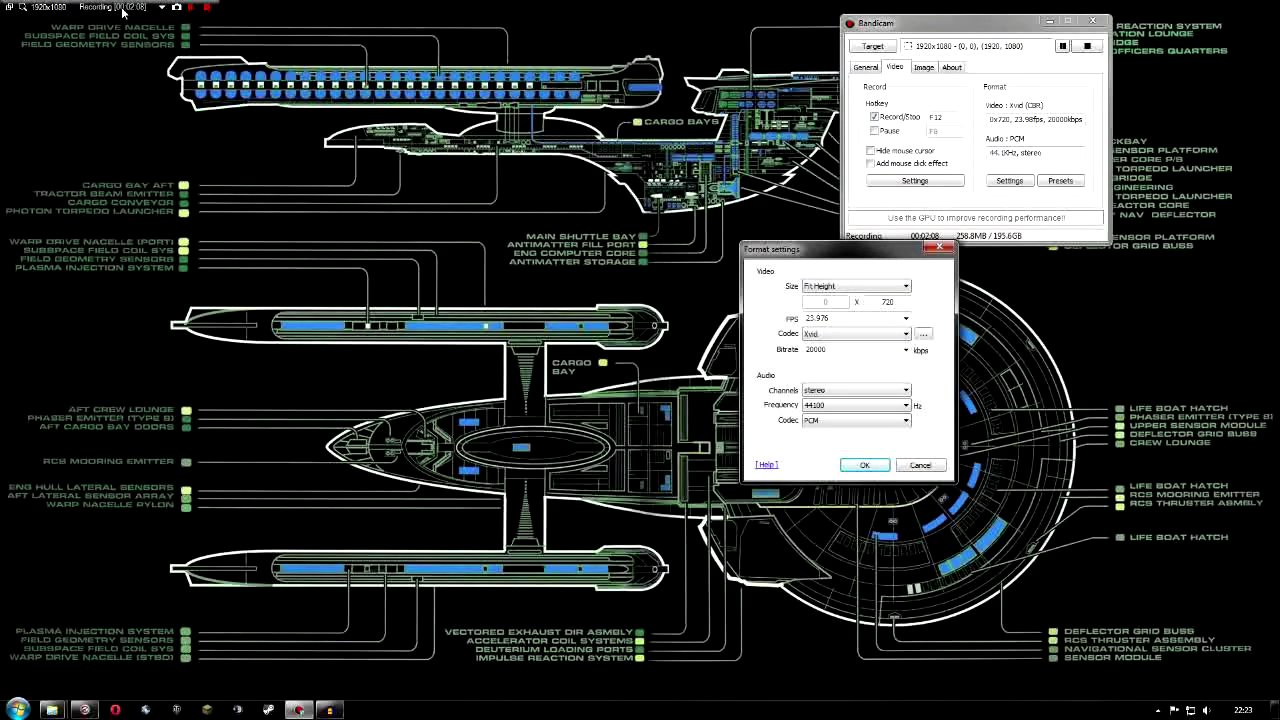
left_click(905, 337)
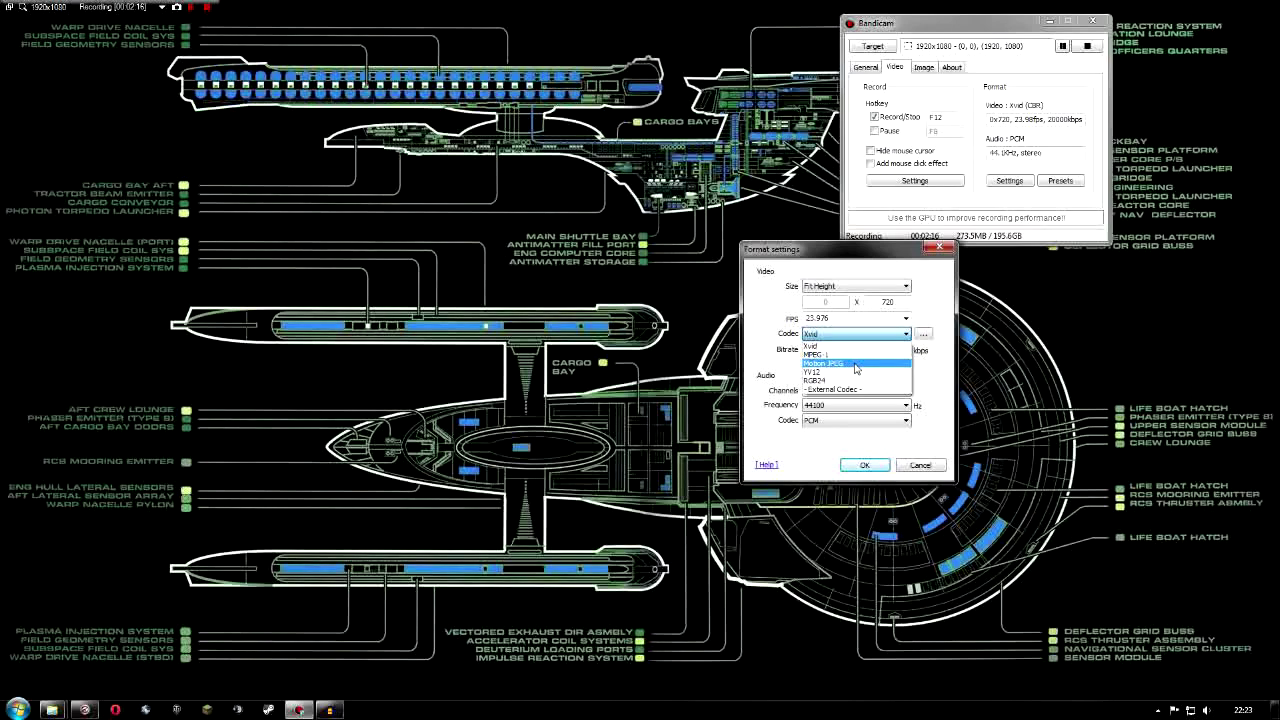
left_click(939, 250)
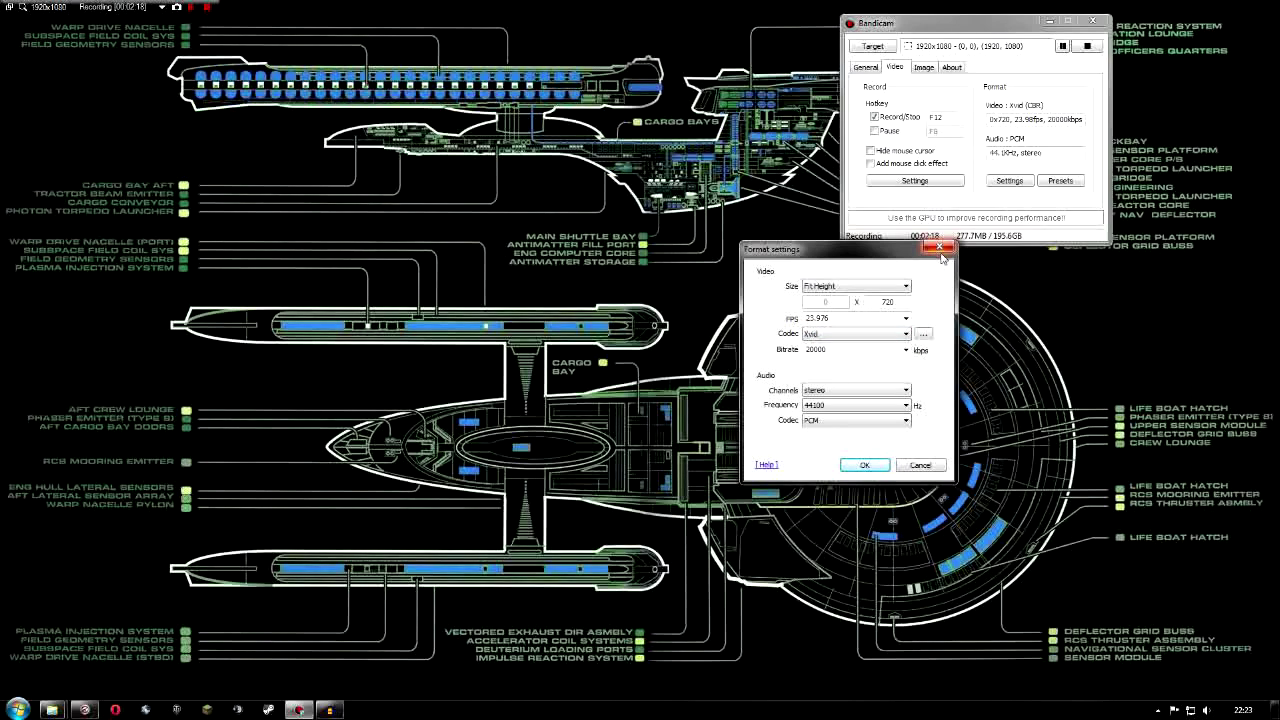
Step: Close Bandicam's Format settings and shift the main window slightly left
left_click(940, 250)
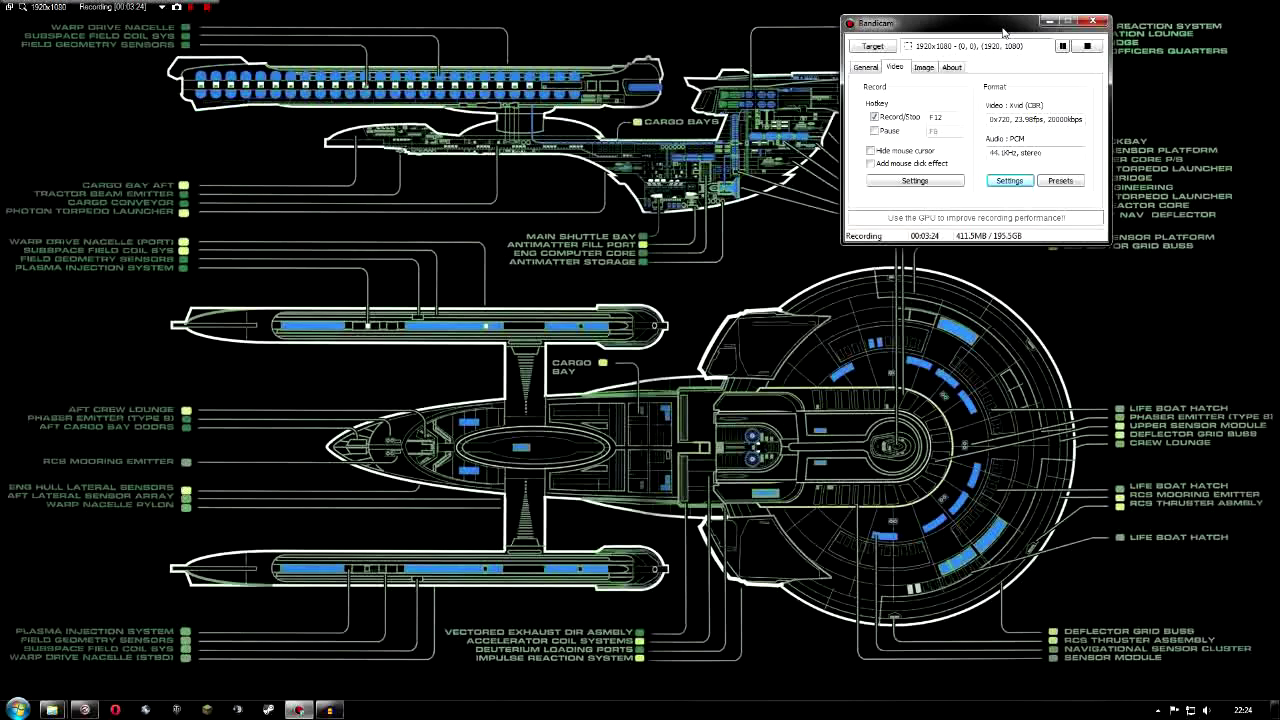
left_click_drag(1004, 33, 937, 28)
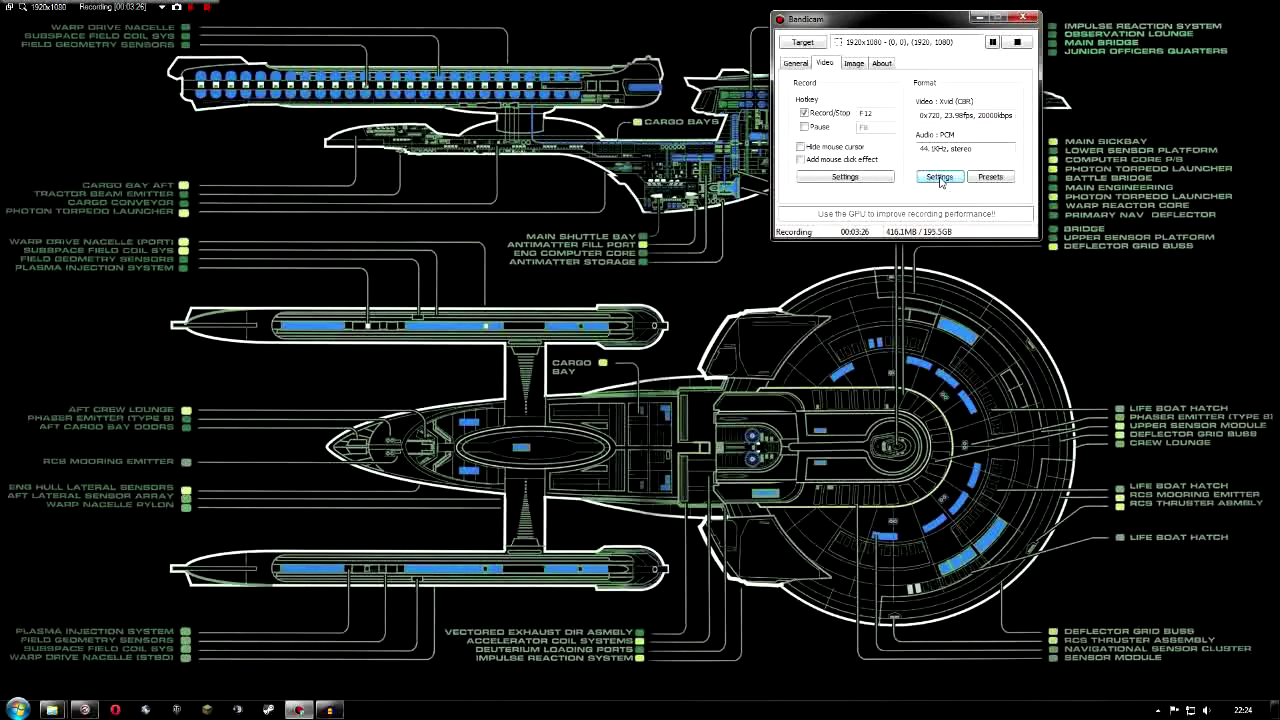
left_click(939, 176)
left_click_drag(930, 20, 923, 256)
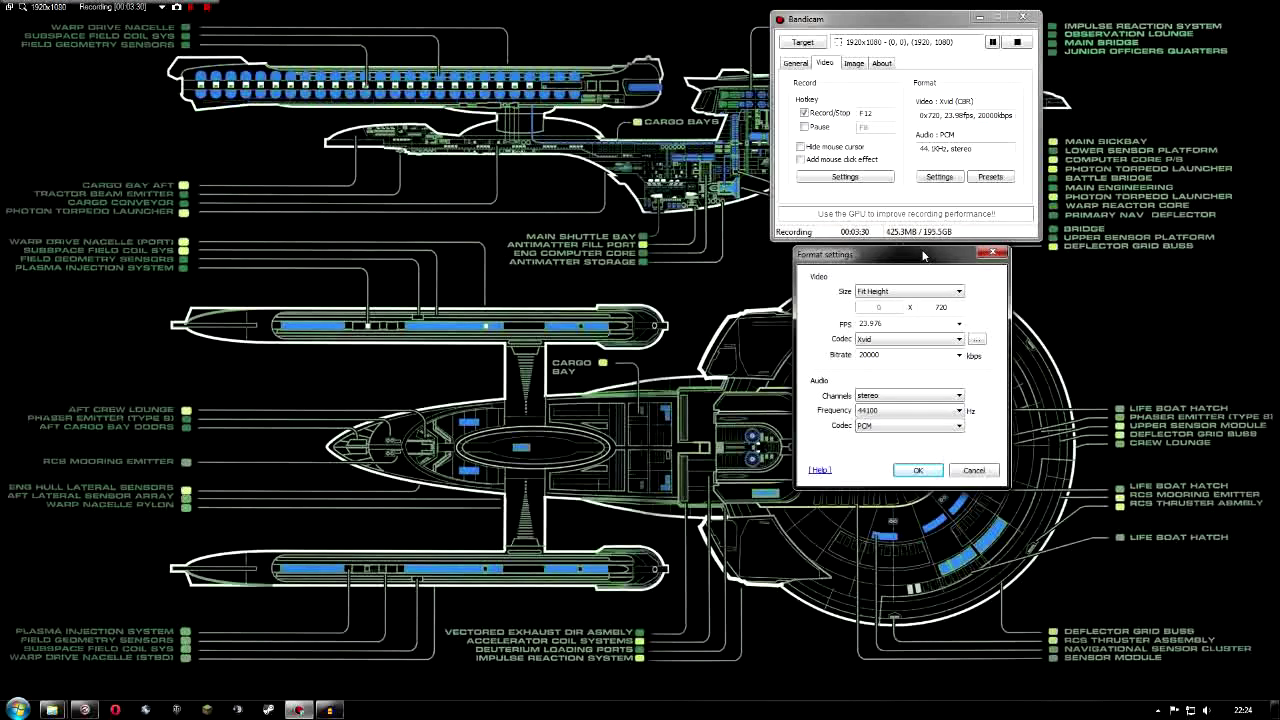
left_click(974, 470)
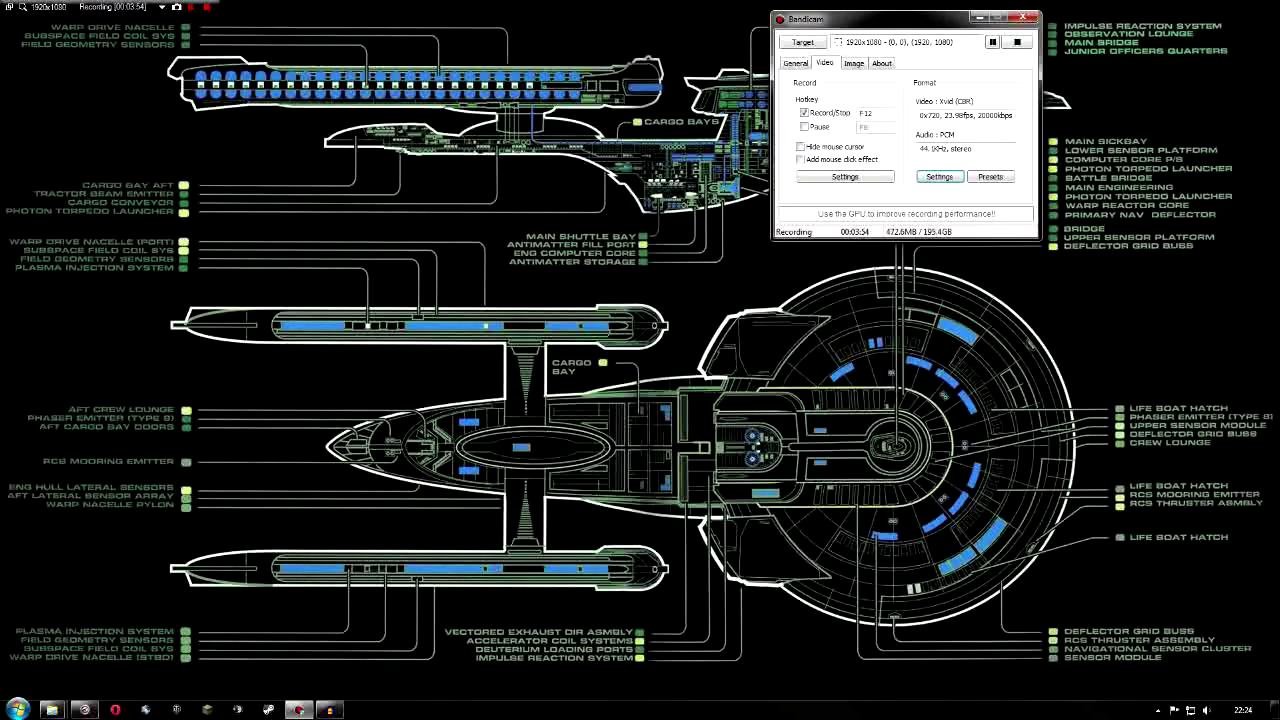
Step: Bring the recording Audacity window forward, nudge it up-left, and open the sound device options
key("alt+Tab")
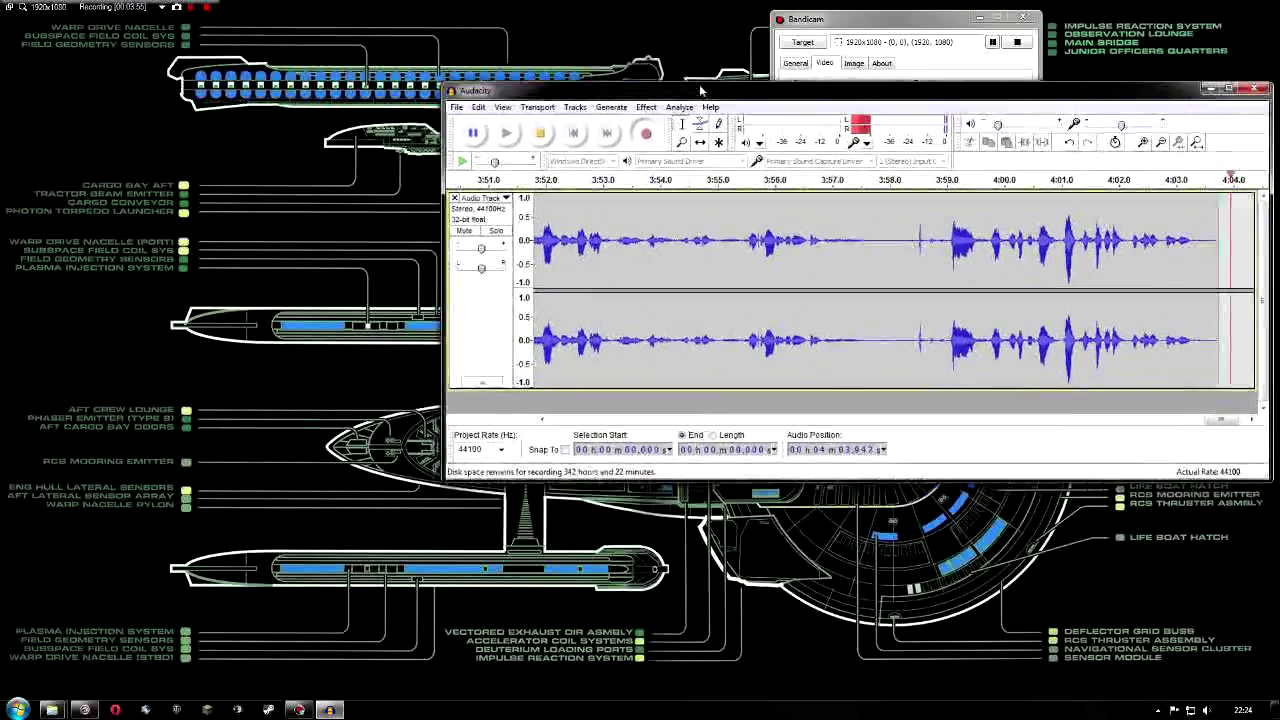
left_click_drag(673, 72, 677, 53)
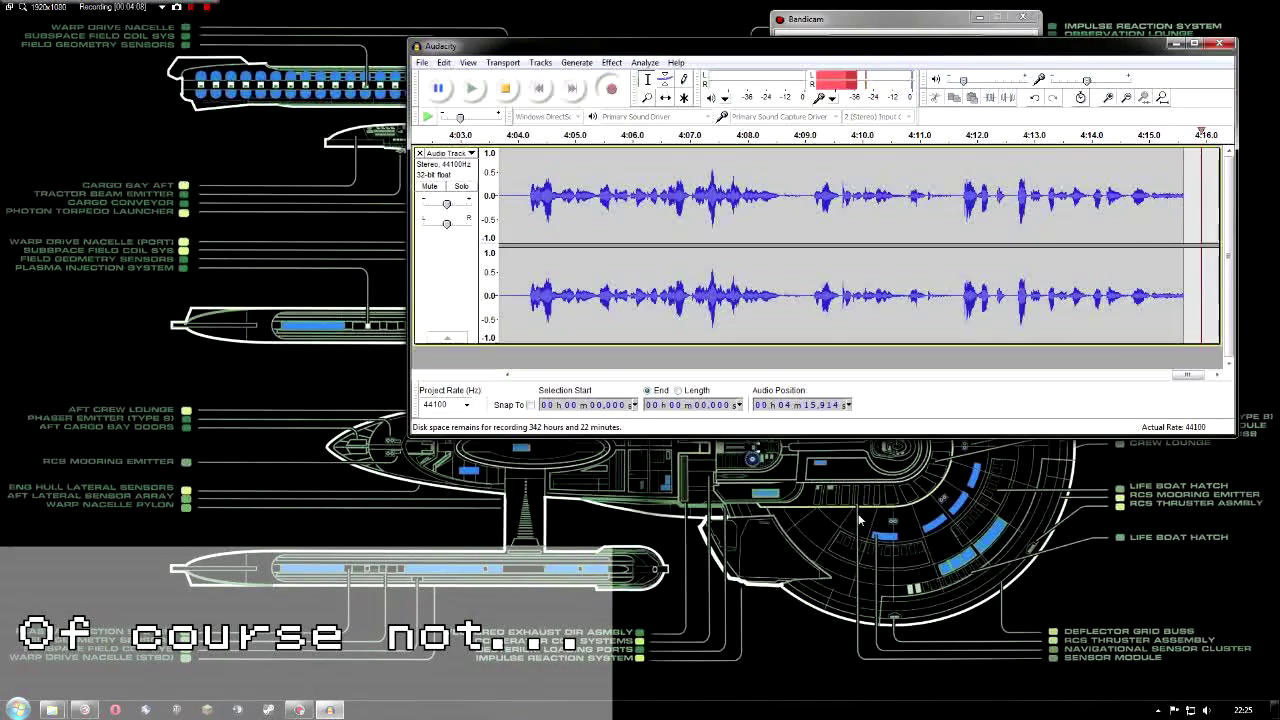
left_click_drag(728, 54, 718, 38)
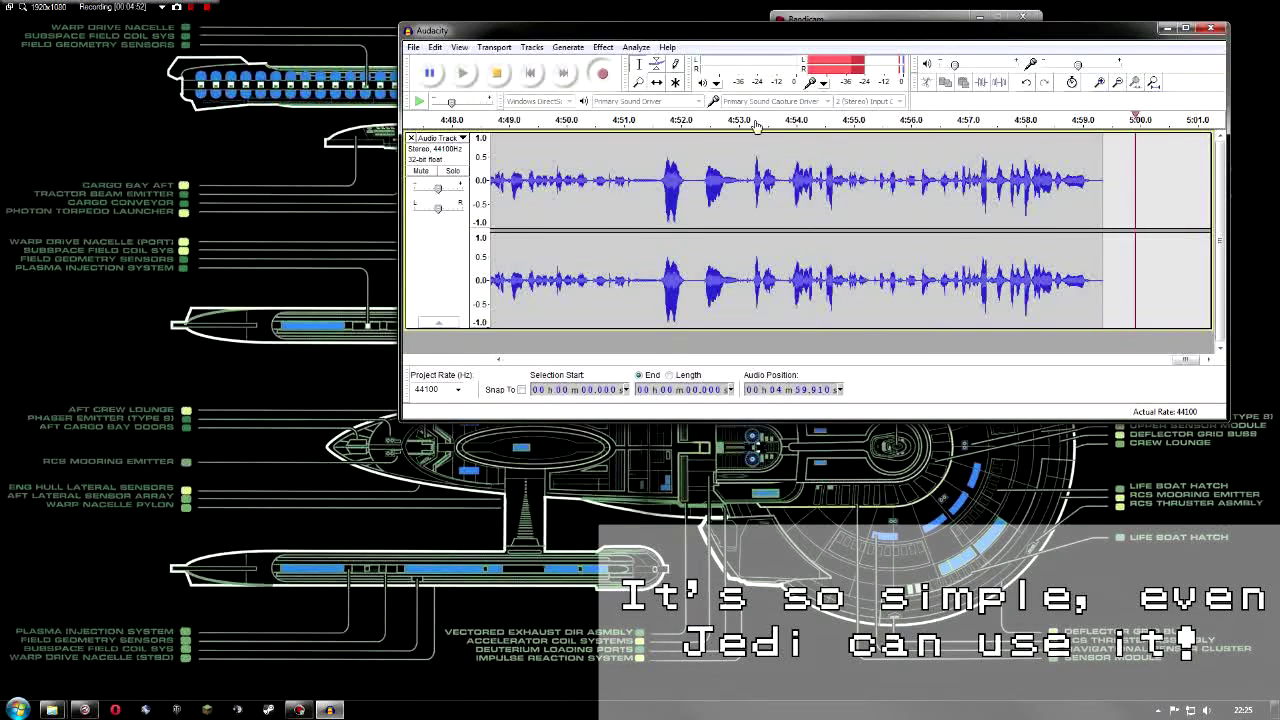
right_click(1207, 709)
left_click(1204, 658)
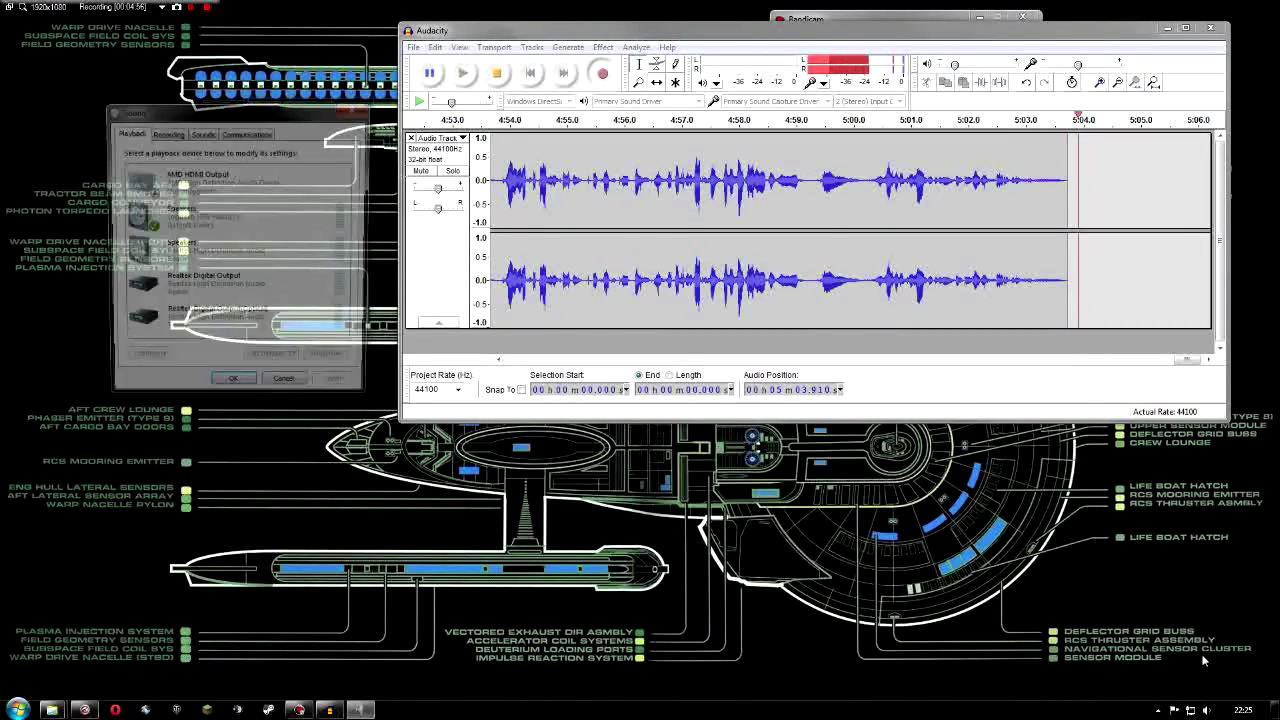
left_click(165, 132)
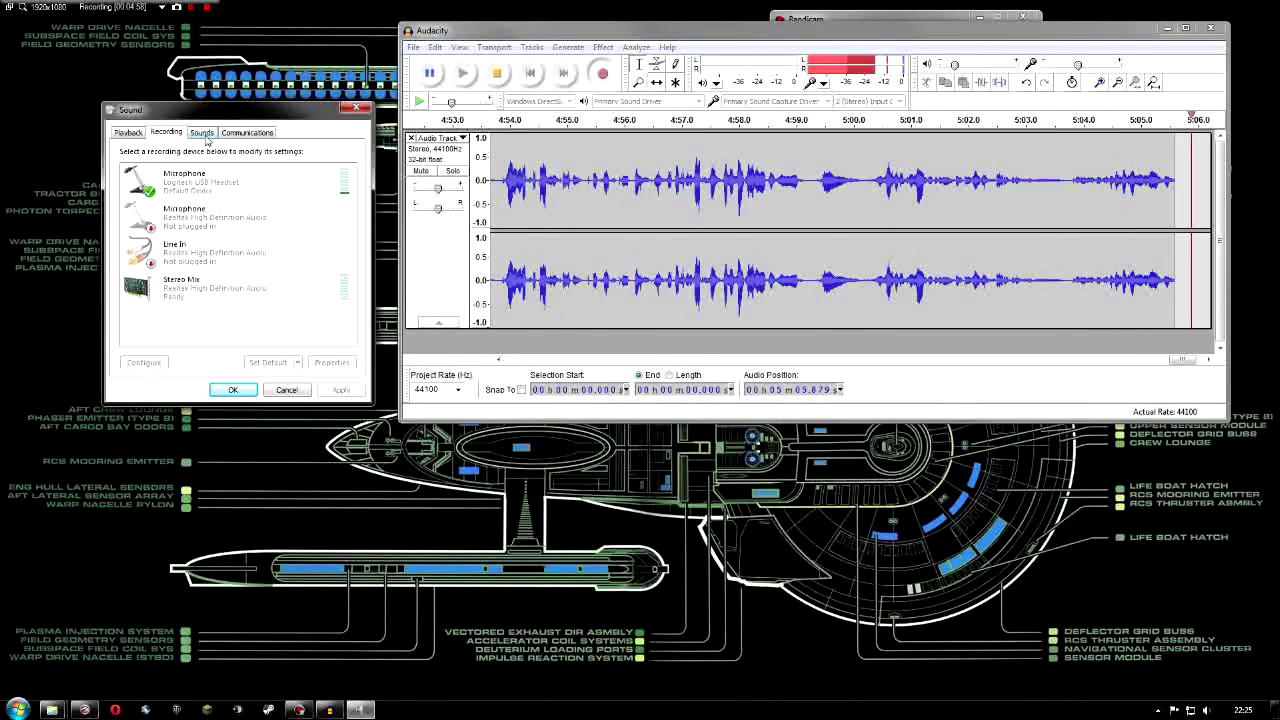
left_click(134, 133)
left_click(287, 390)
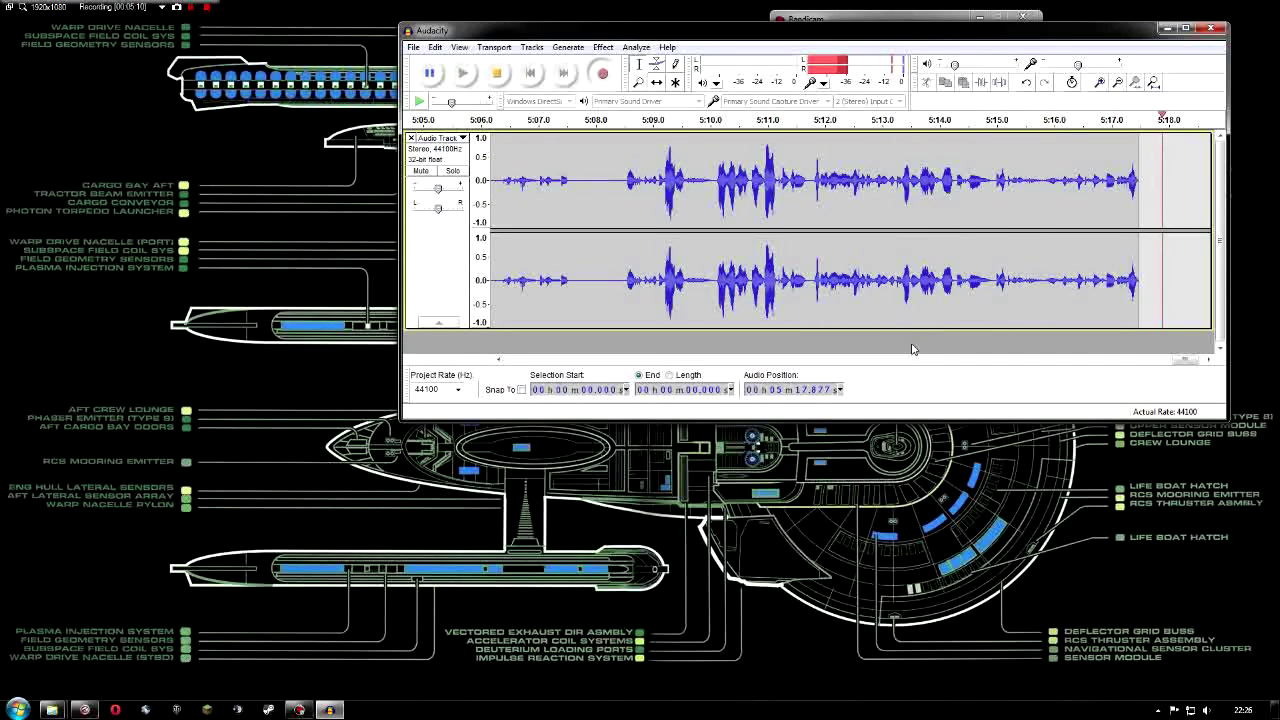
Step: Select and deselect a stretch of audio around 5:09–5:17, then move Audacity down-left
left_click_drag(536, 180, 811, 200)
left_click(685, 215)
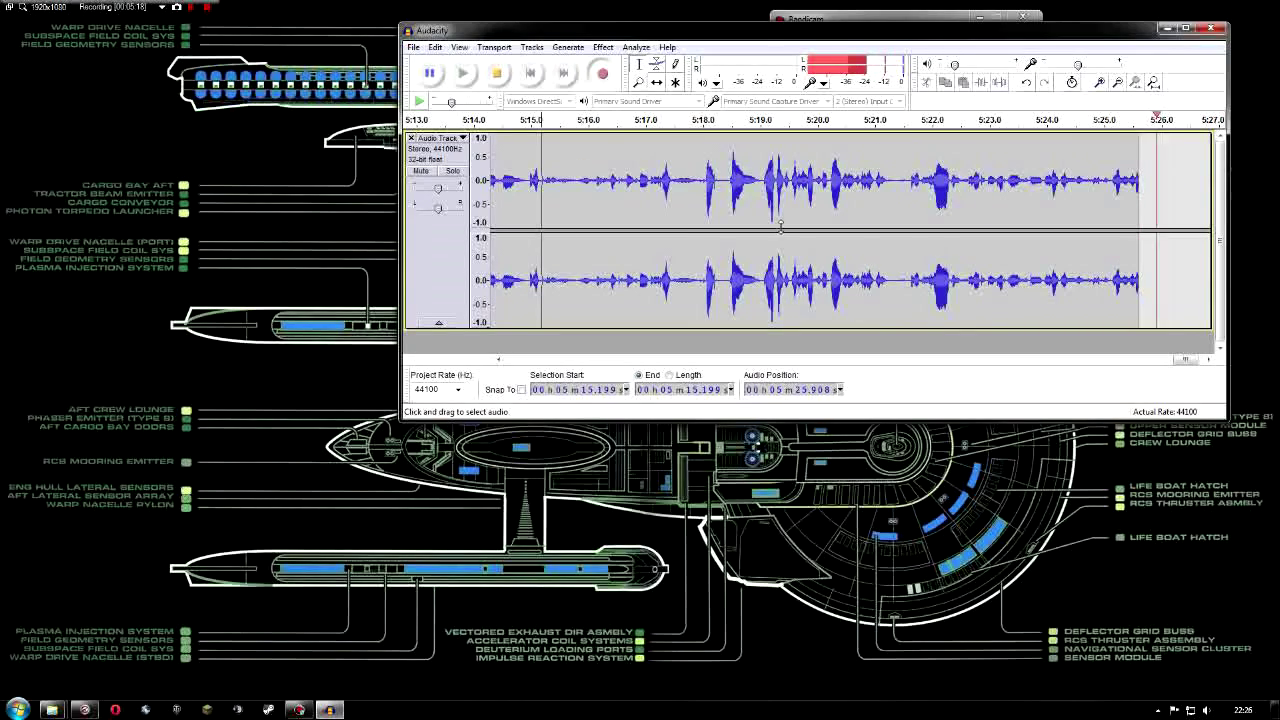
left_click_drag(763, 35, 782, 107)
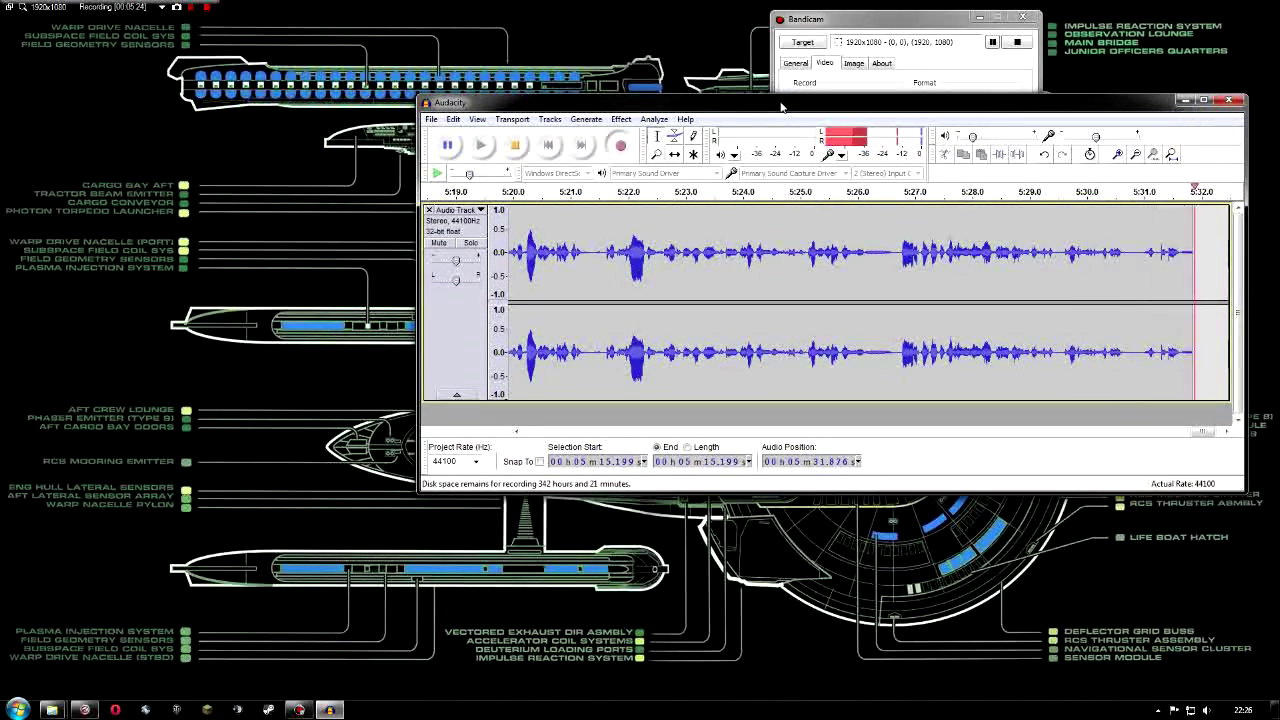
Step: Bring the Bandicam window in front of Audacity
left_click(833, 20)
key("alt+Tab")
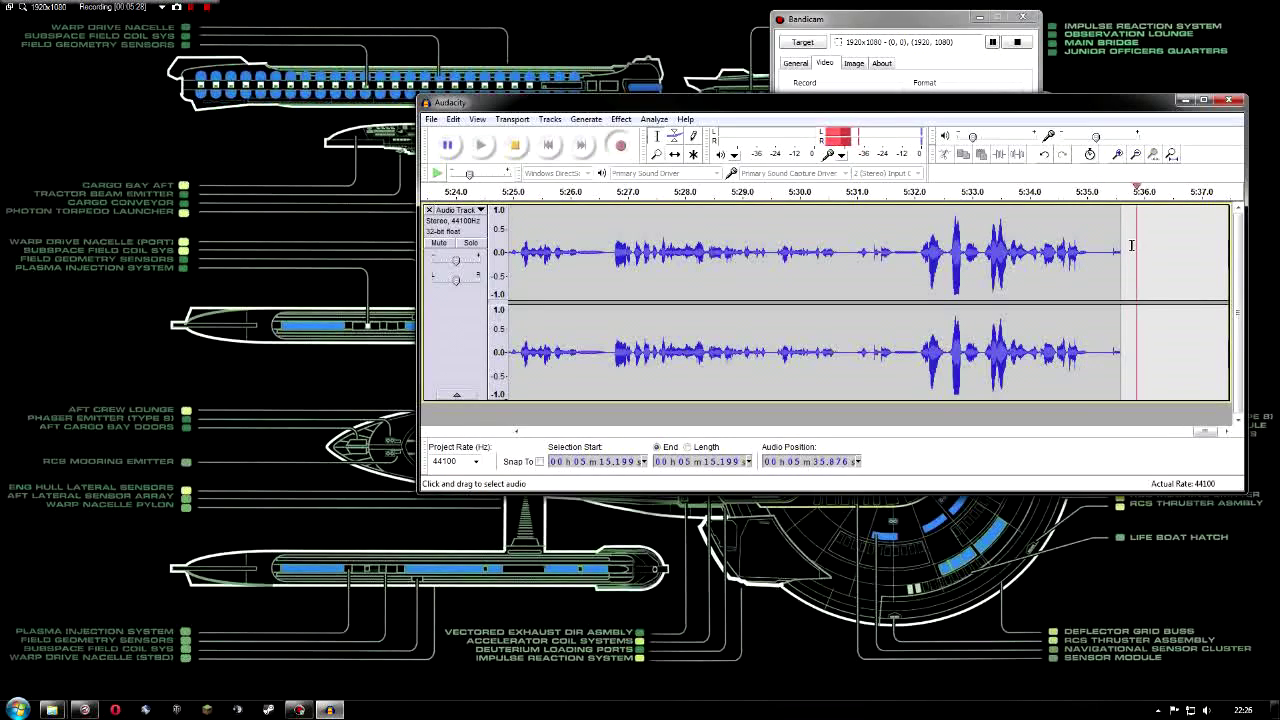
left_click(895, 28)
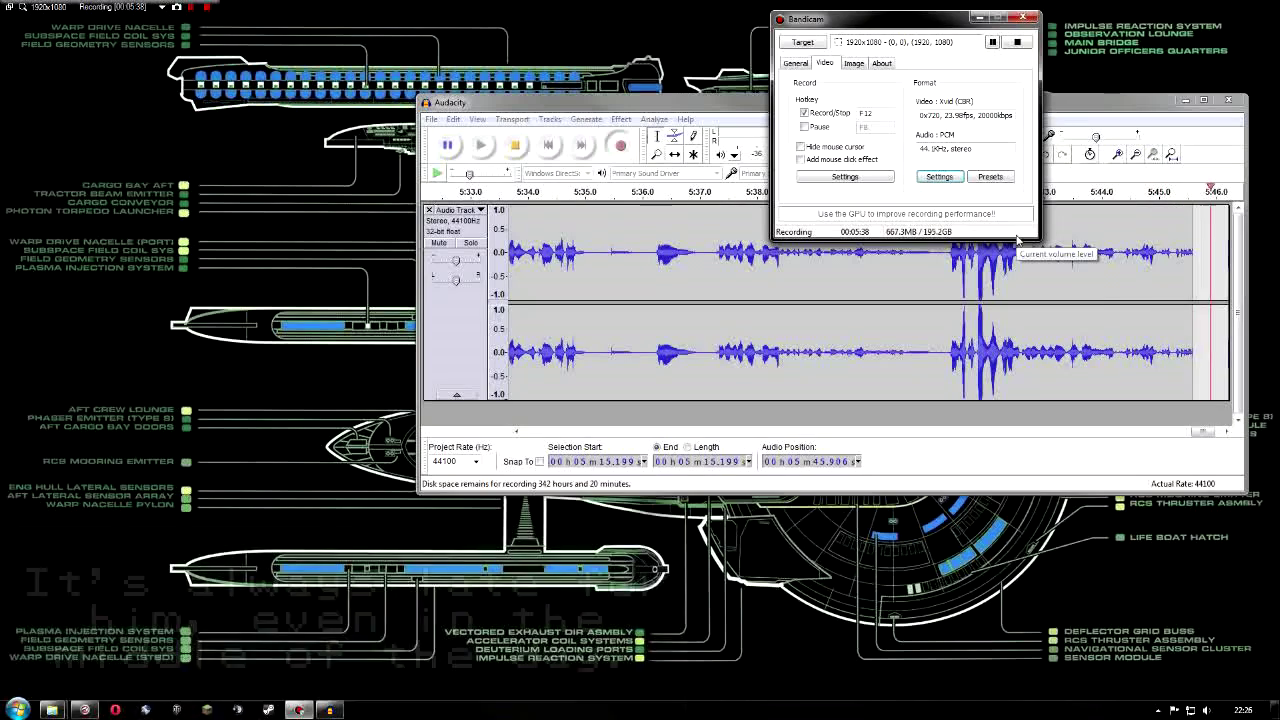
Step: Minimize Audacity and open the recent AT2 save.vf project from Vegas Movie Studio HD Platinum 11.0's Start jump list
left_click(1183, 101)
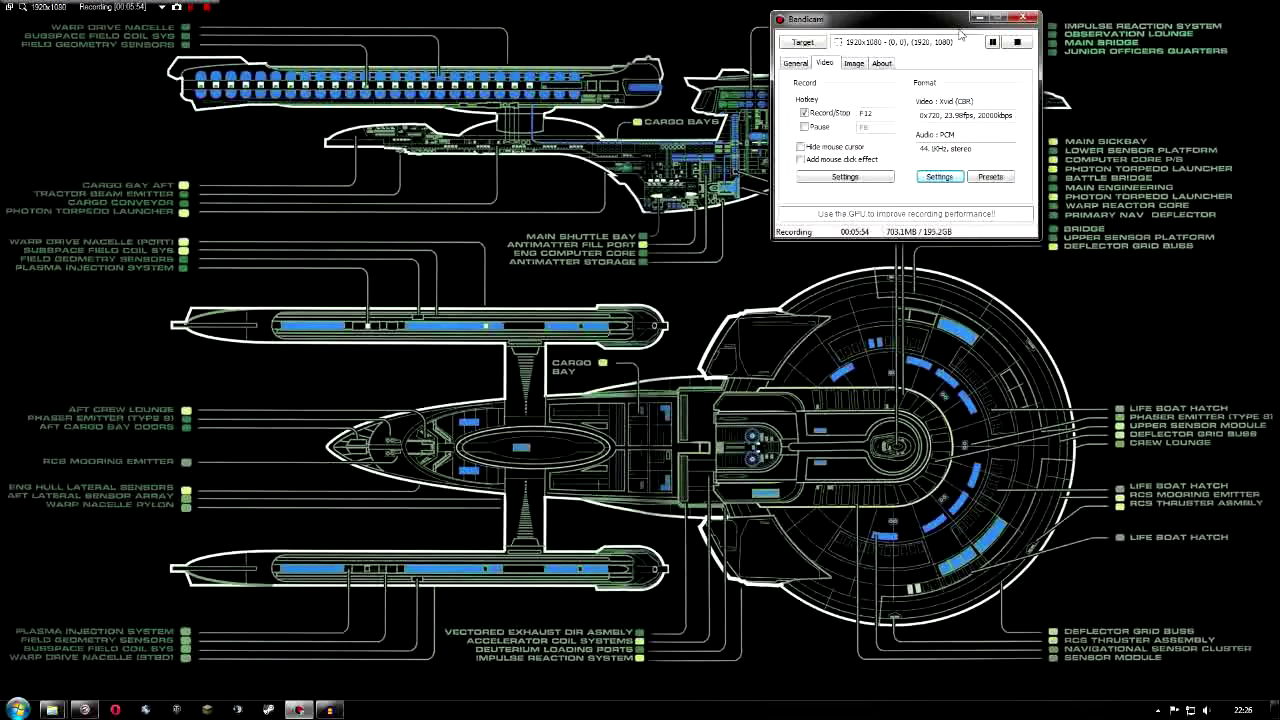
left_click_drag(961, 23, 971, 20)
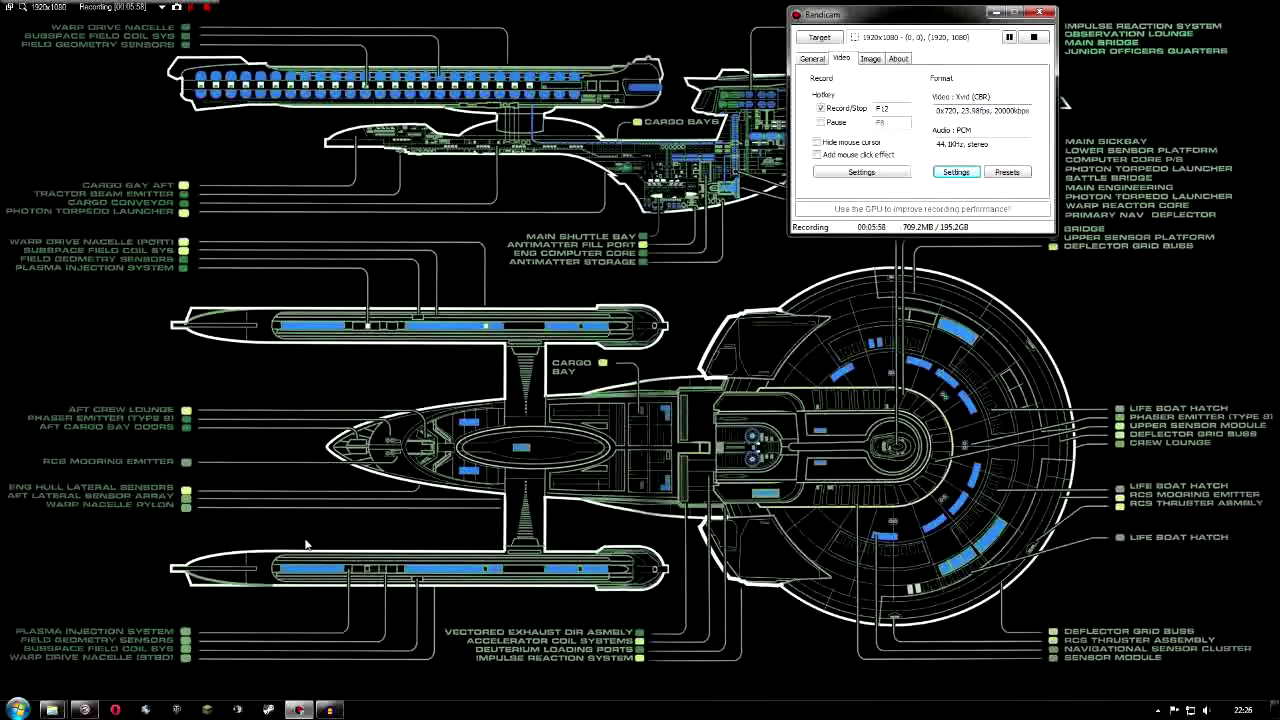
left_click(5, 706)
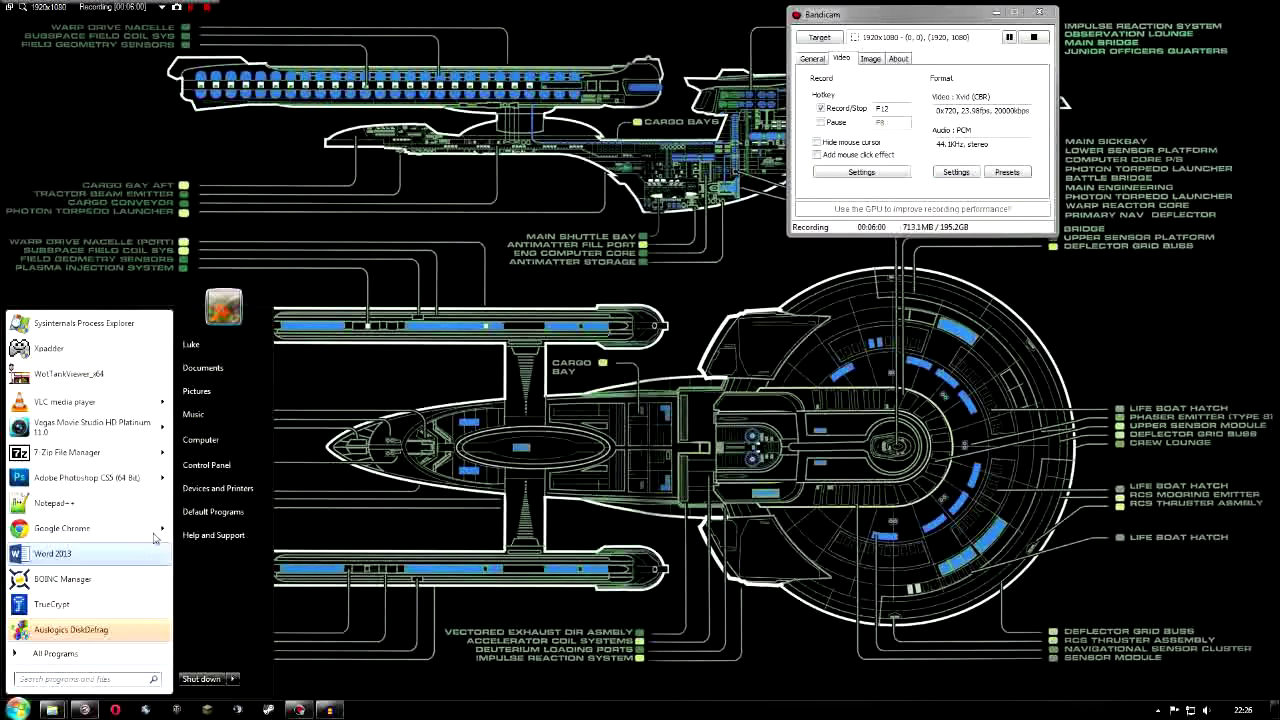
mouse_move(165, 438)
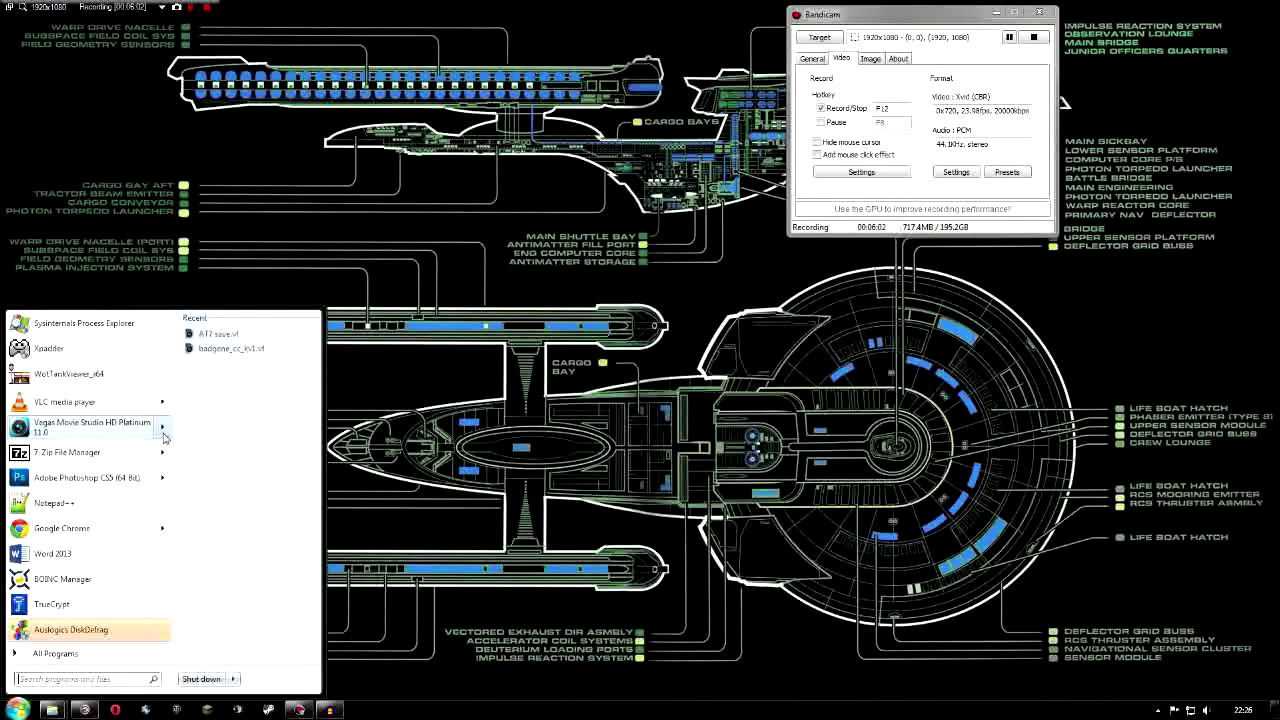
left_click(222, 340)
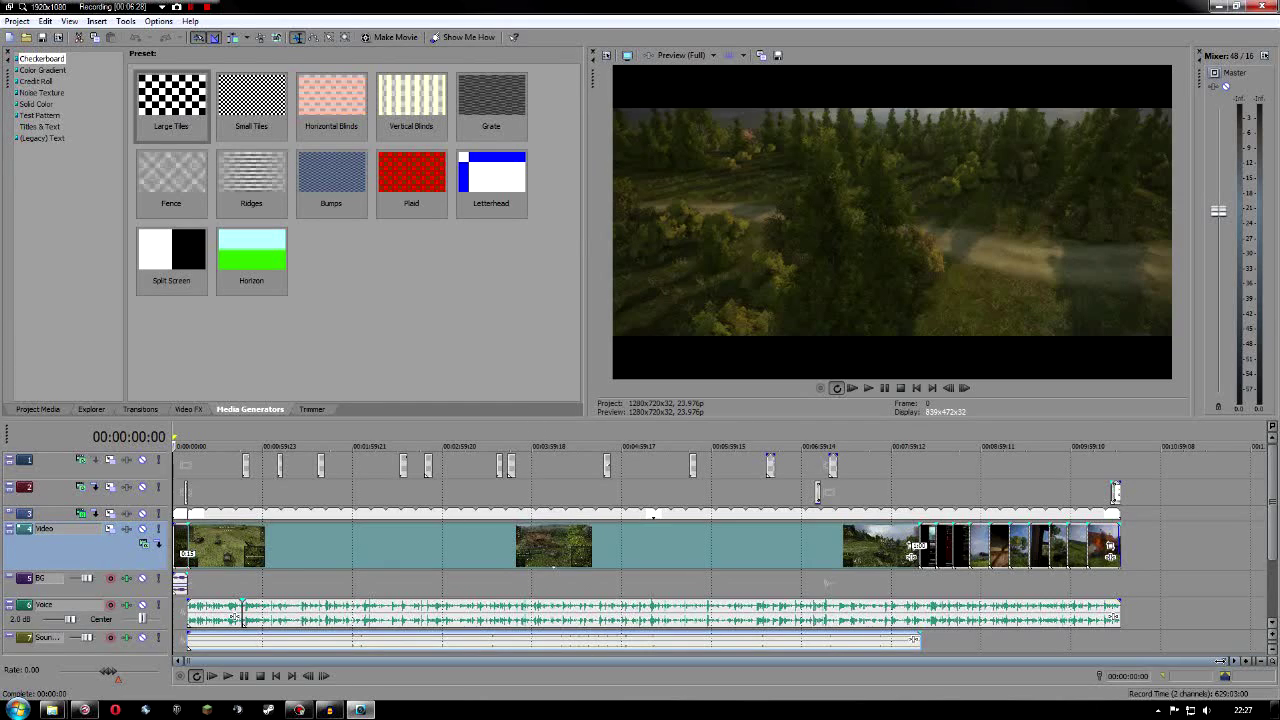
Step: Zoom into the timeline and preview 00:07:38:23, then the tank shot at 00:08:58:12
left_click_drag(1220, 660, 1130, 660)
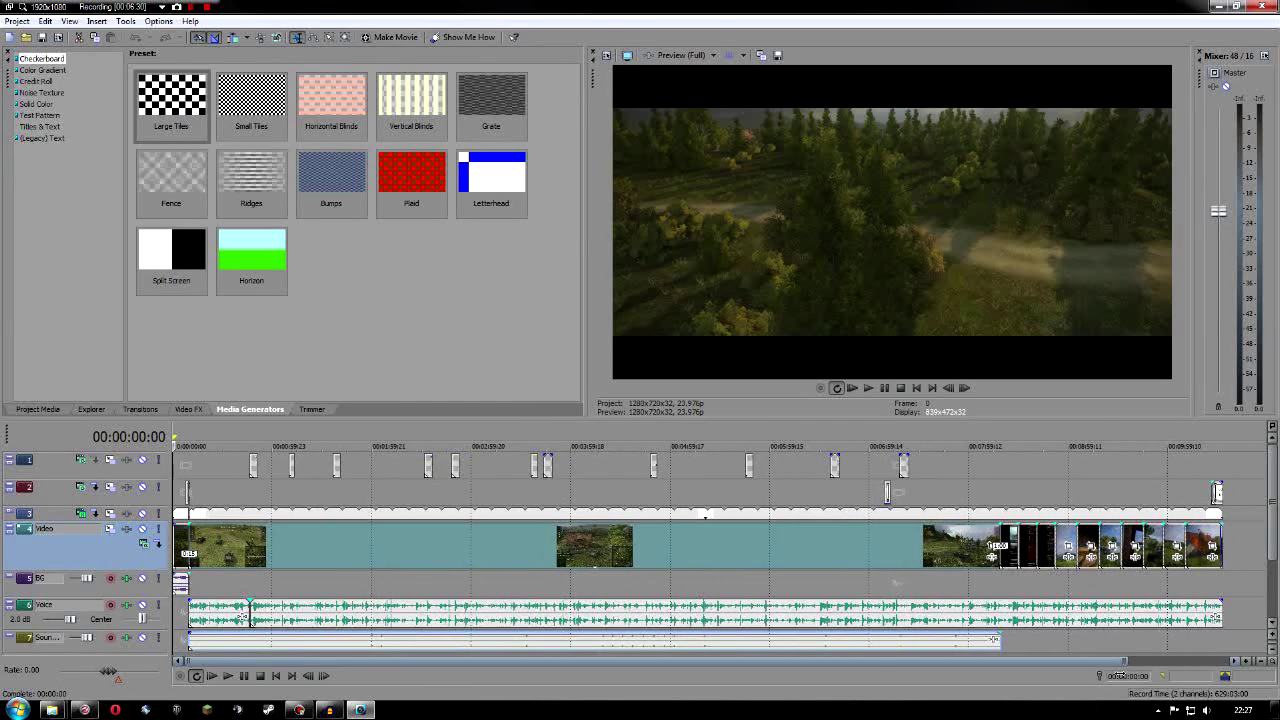
left_click_drag(1124, 661, 1117, 661)
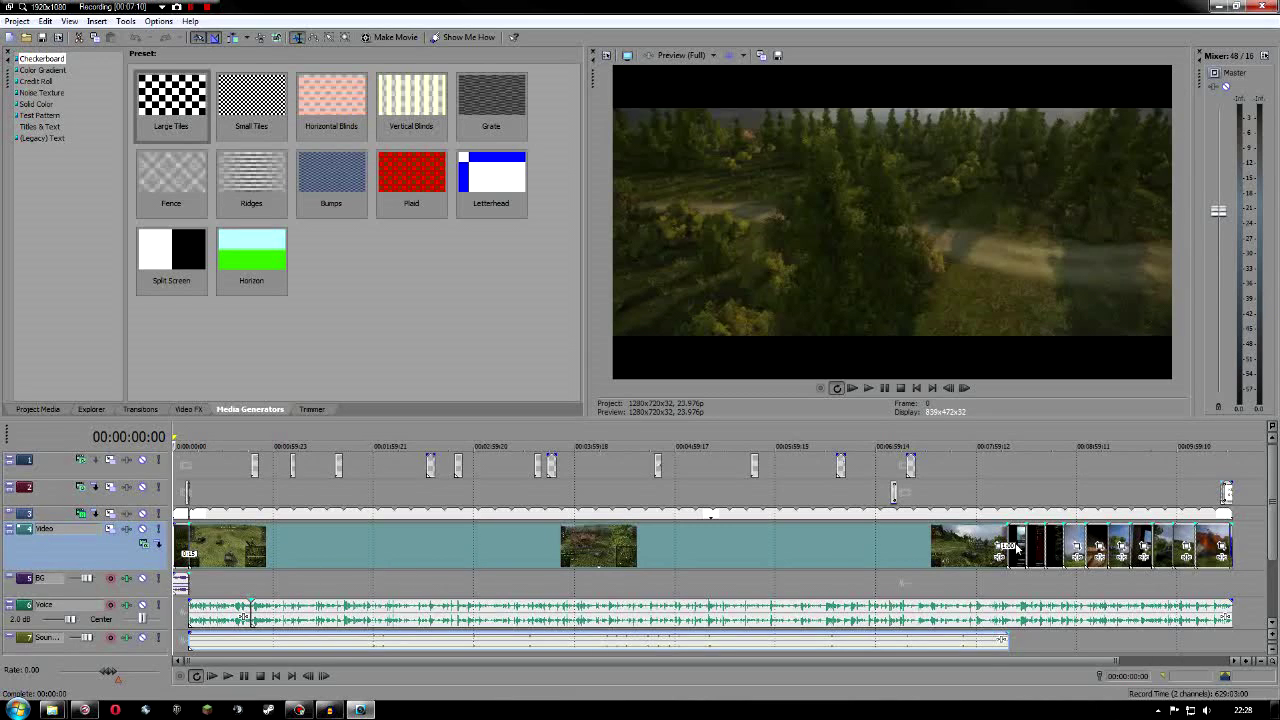
left_click(942, 548)
left_click(1078, 546)
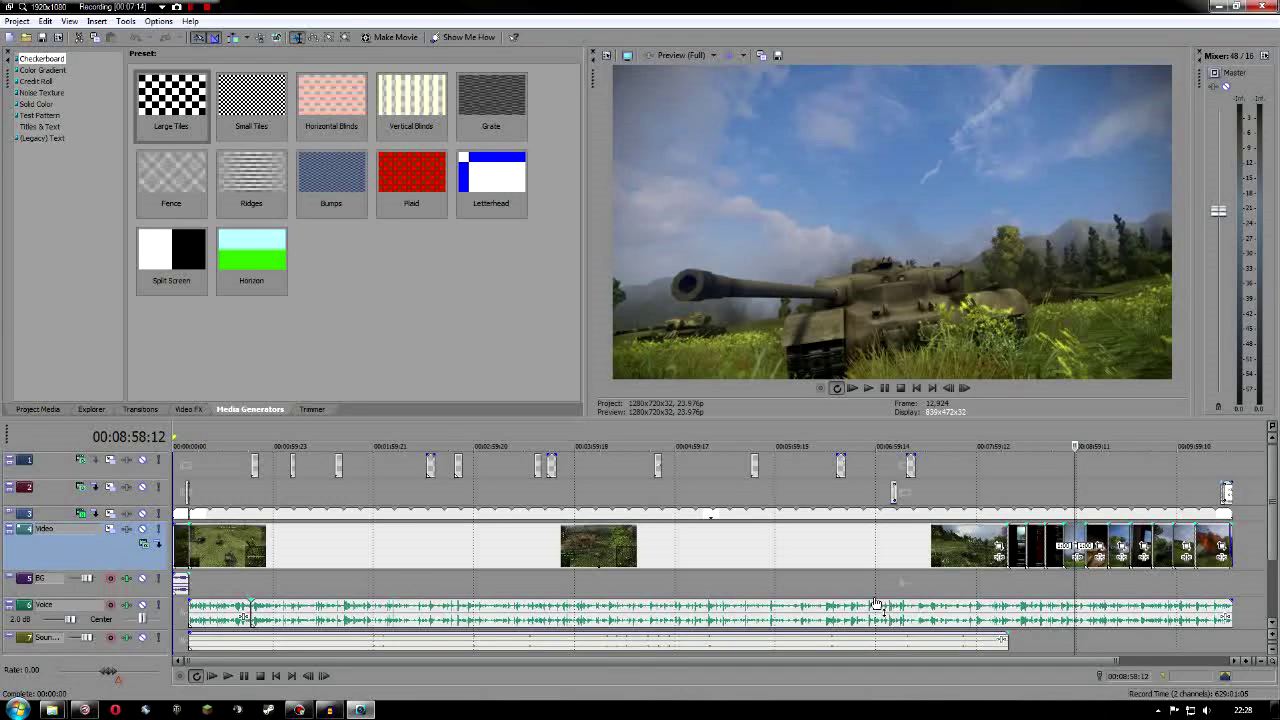
Step: Move the video and sound events slightly later and add a fade-out to the Voice event's end
left_click(467, 545)
left_click_drag(467, 545, 358, 543)
left_click(377, 641)
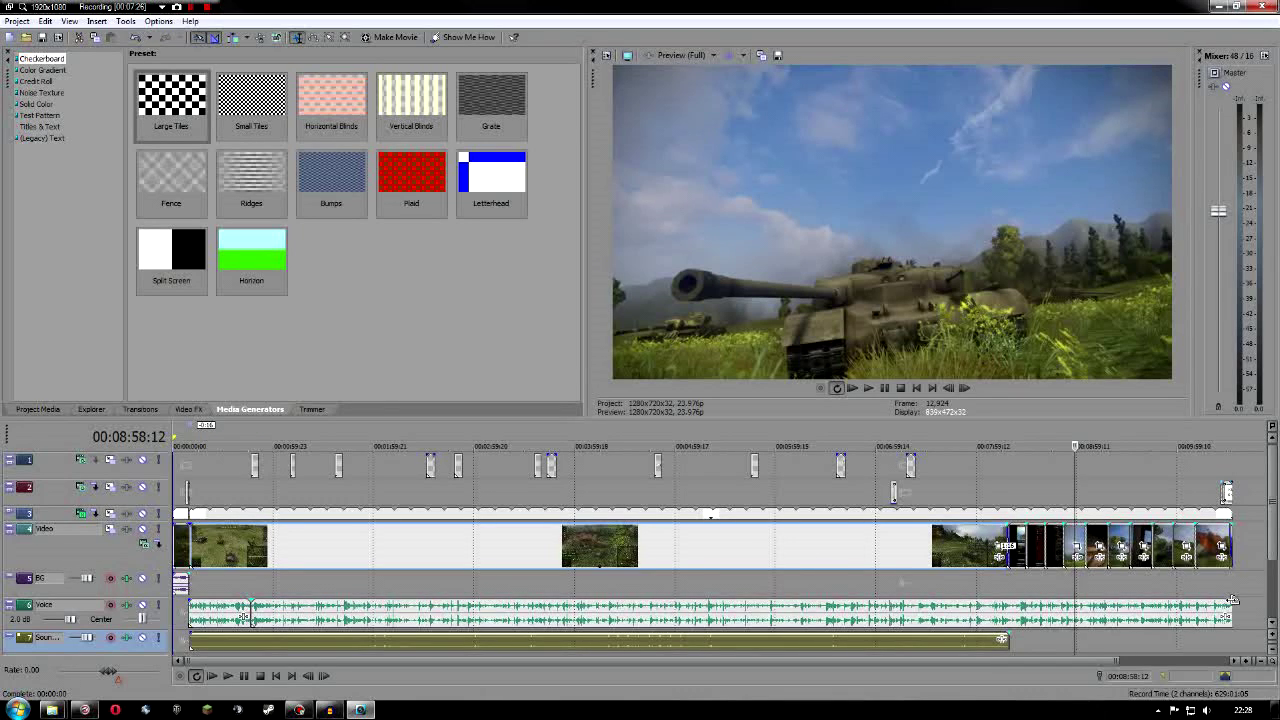
mouse_move(1229, 601)
left_mouse_down()
mouse_move(750, 603)
mouse_move(1229, 603)
left_mouse_up()
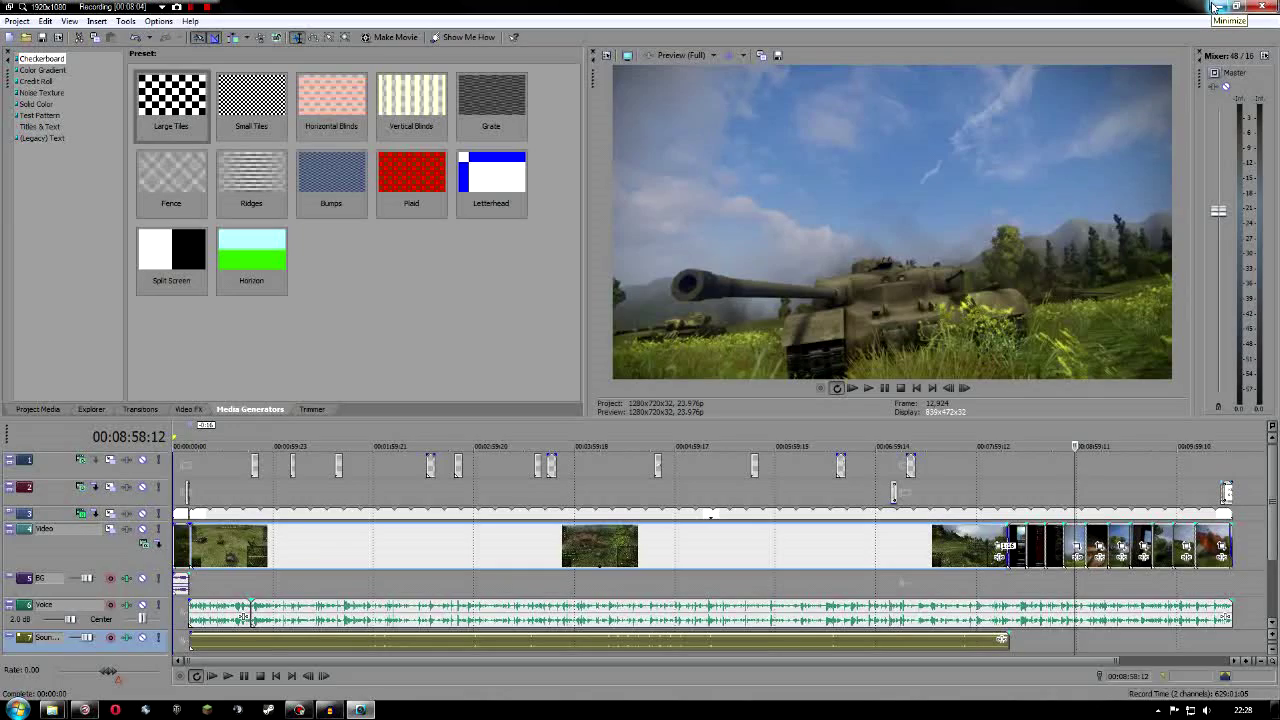
Step: Minimize Vegas Movie Studio to reveal the desktop and Bandicam's Video tab
left_click(1214, 8)
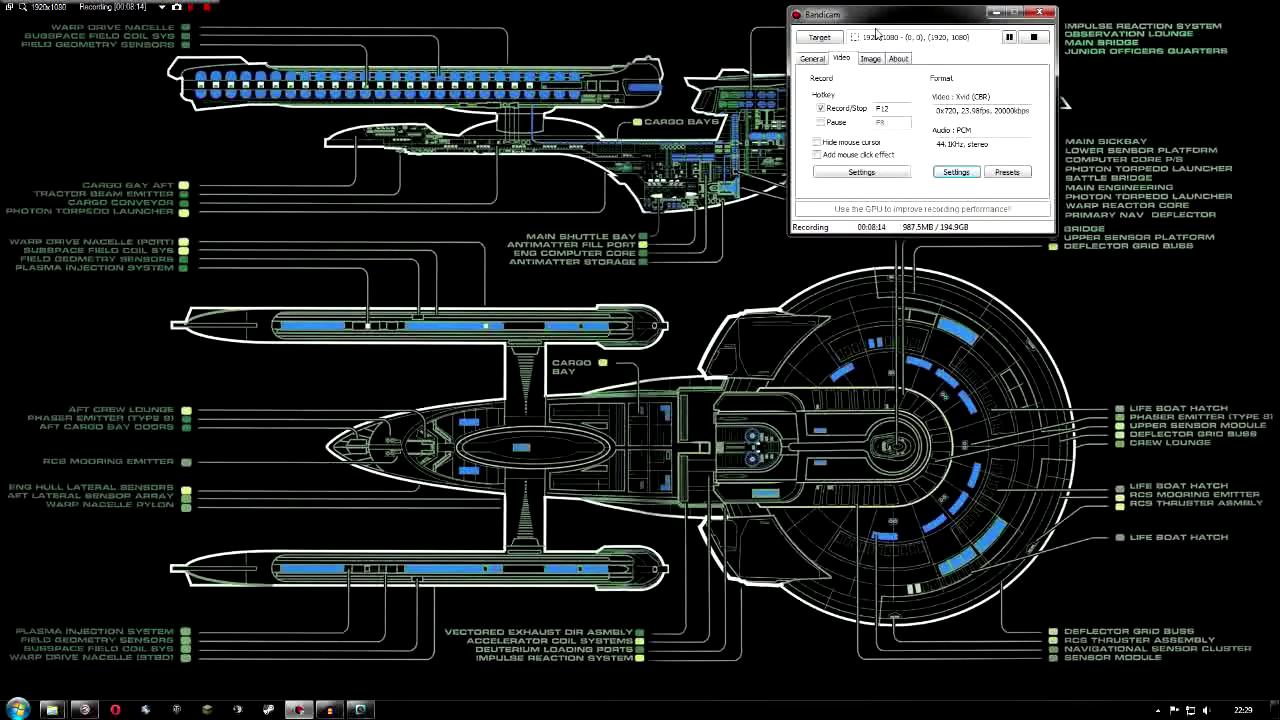
Step: Move Bandicam to the top-right corner and switch to the Comodo Dragon browser
left_click_drag(886, 22, 1077, 28)
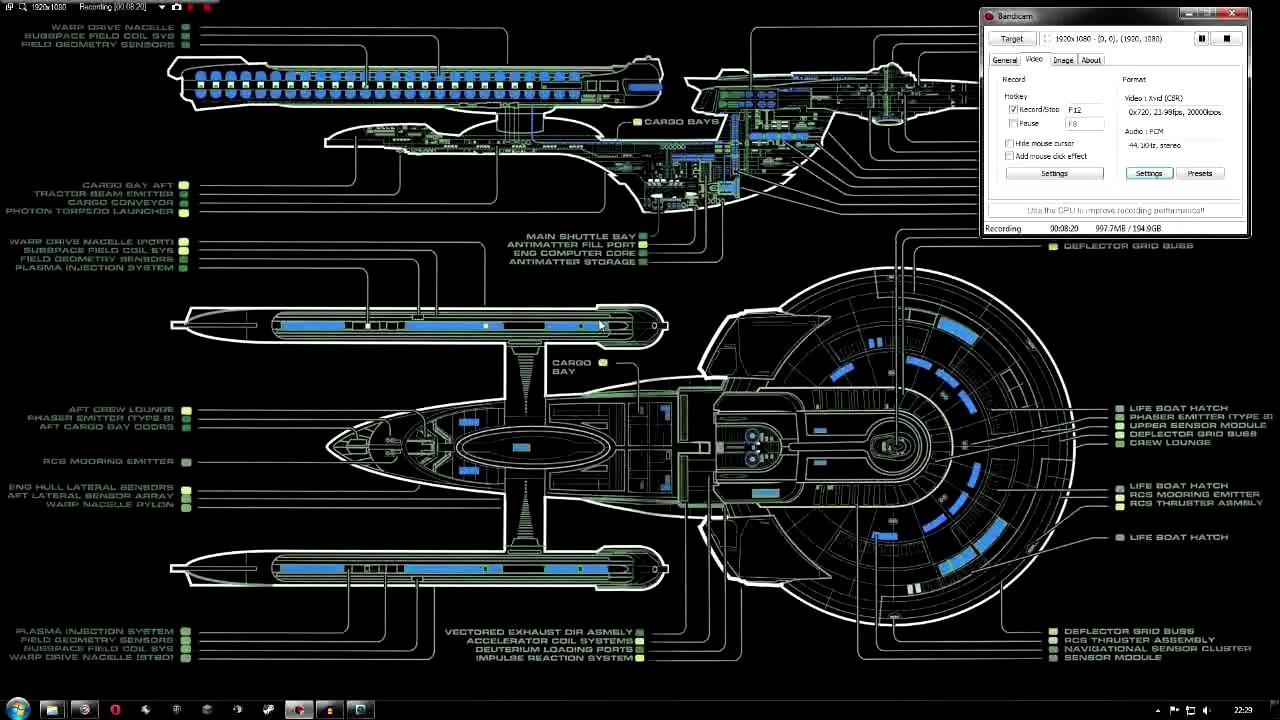
left_click(84, 709)
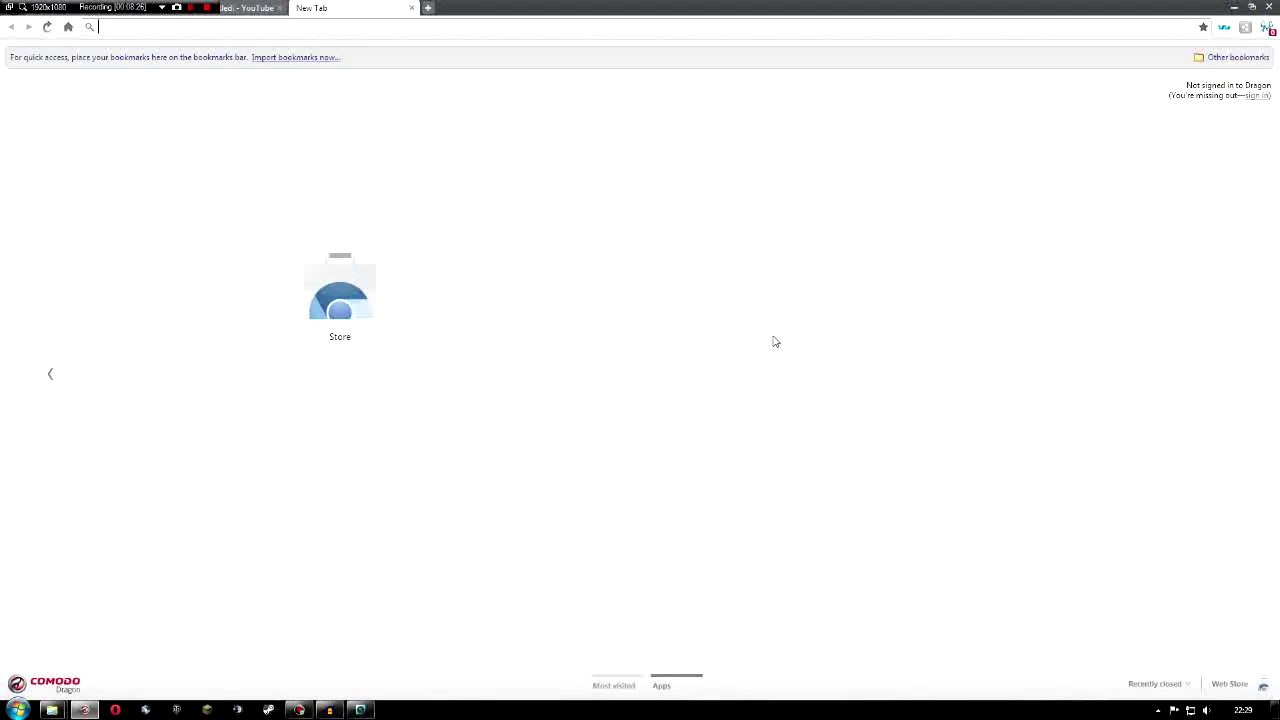
Step: Search Google for 'video lan video editor' and open the VideoLAN VLMC editor result
type("video")
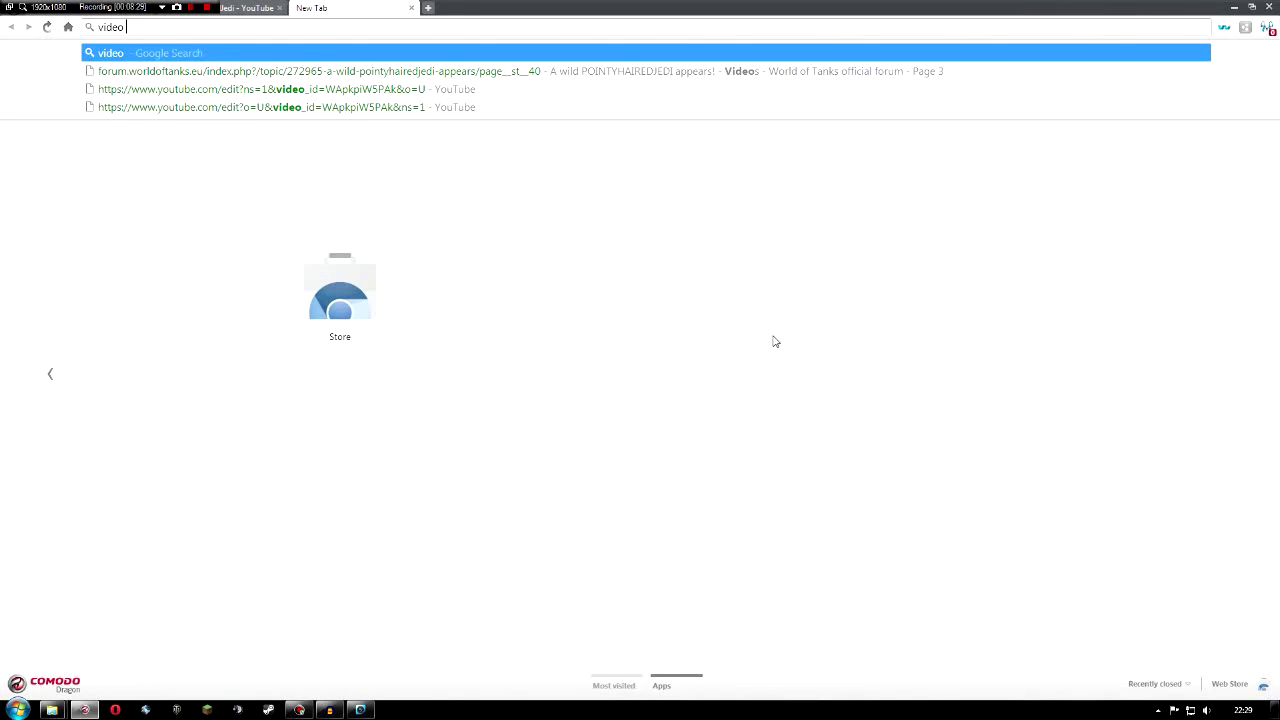
type(" lan")
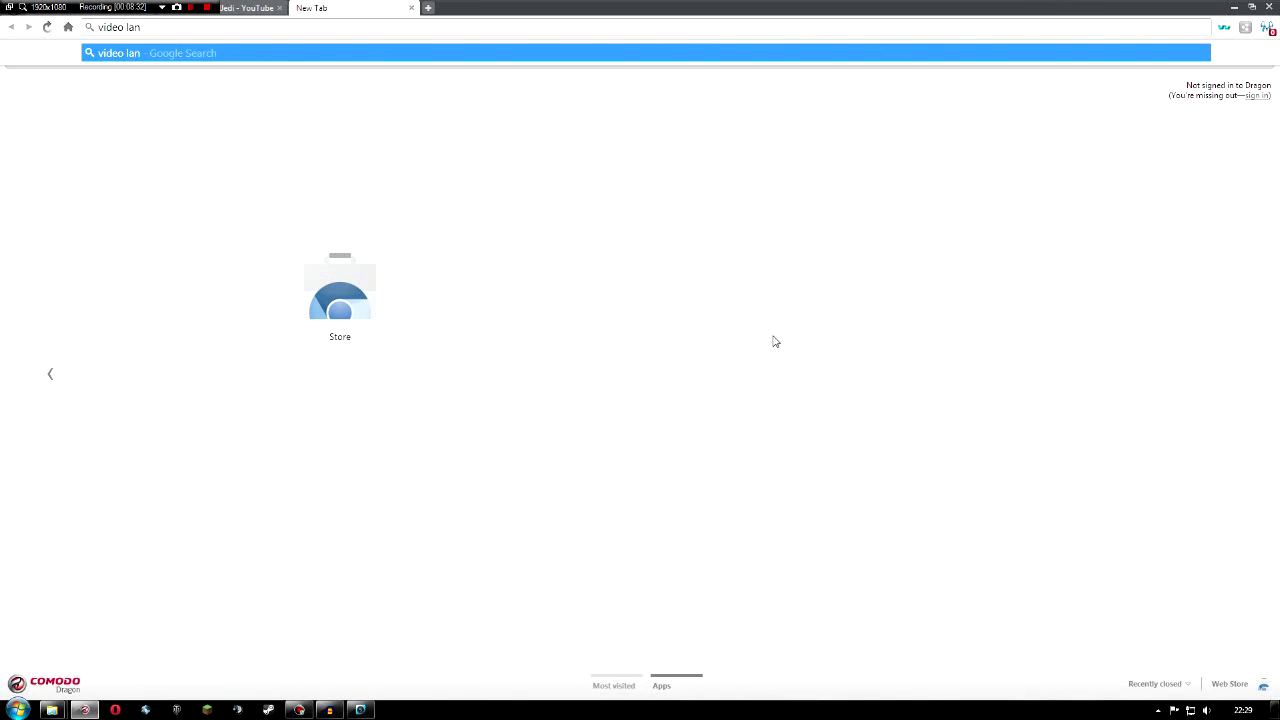
type(" video editor")
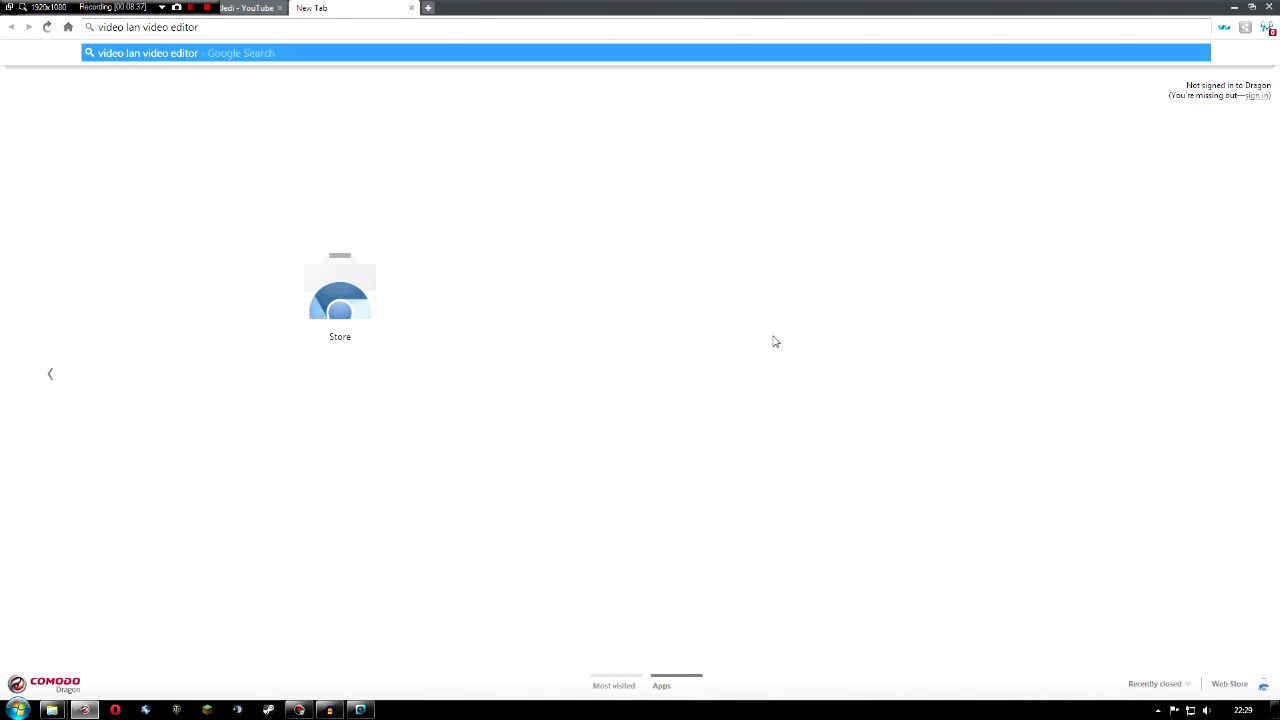
key("Return")
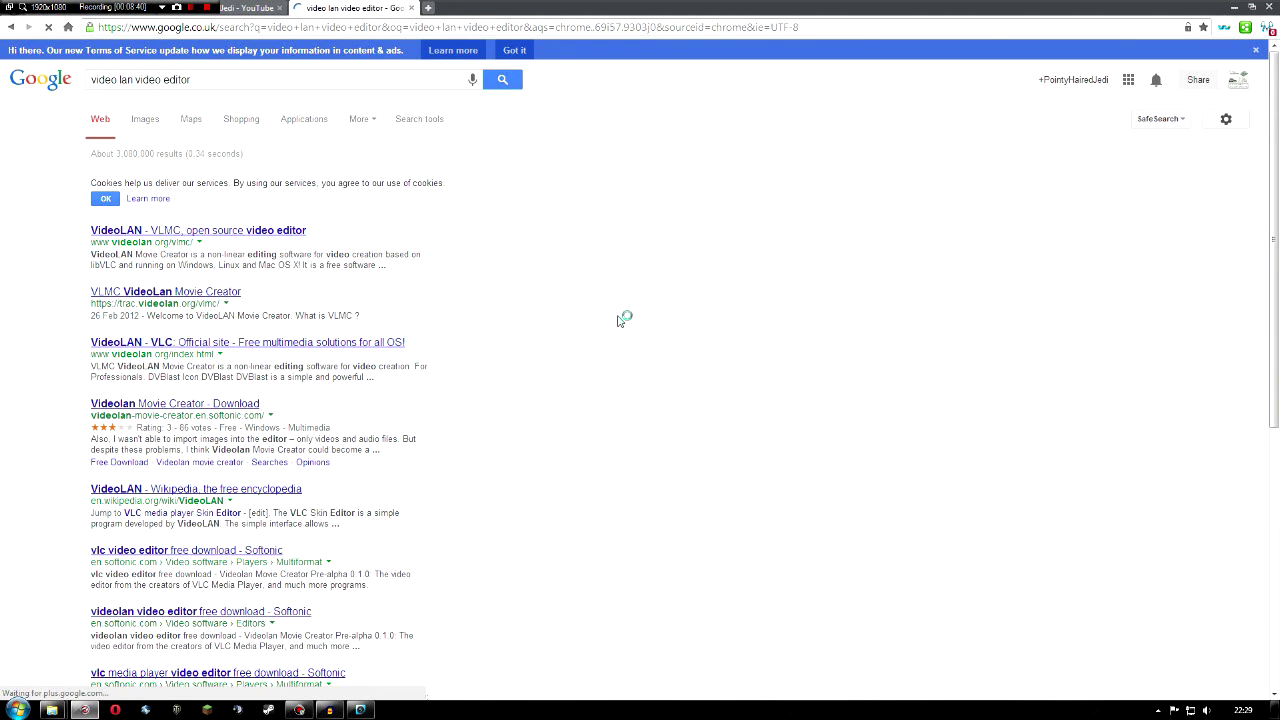
left_click(284, 232)
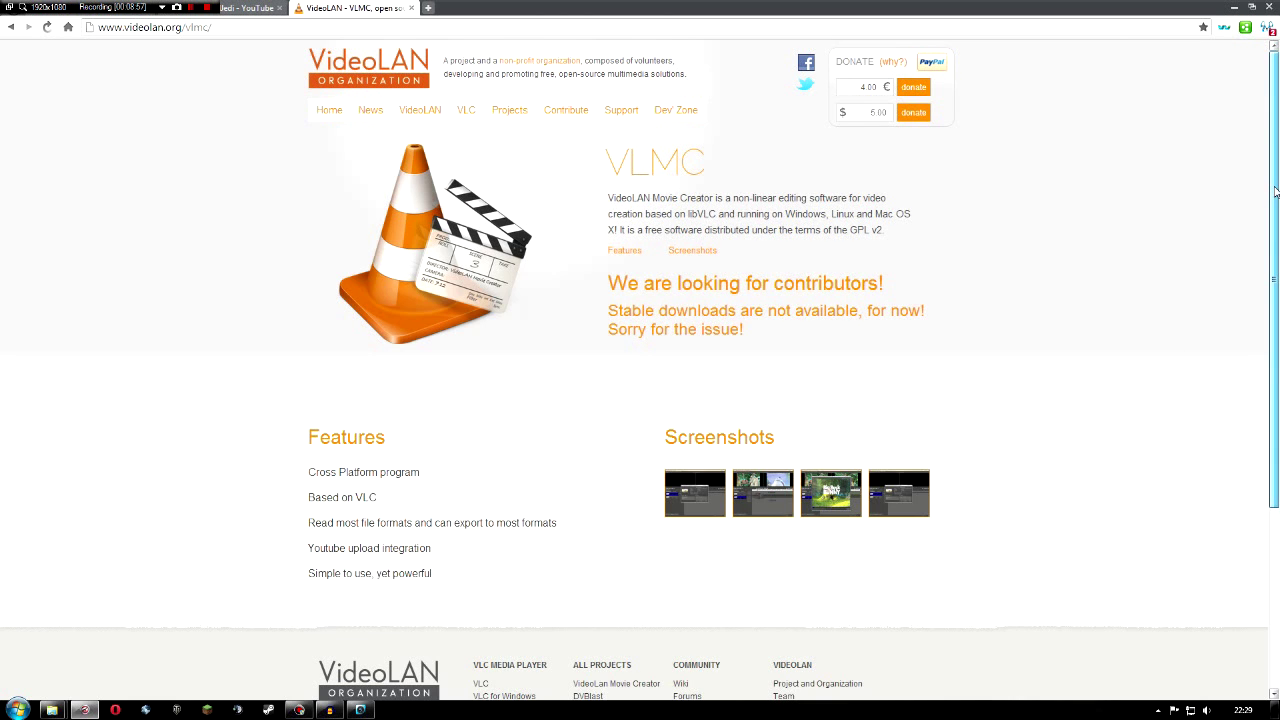
Step: Scroll through the VLMC open source editor page, then close its tab
scroll(1275, 190, "down", 4)
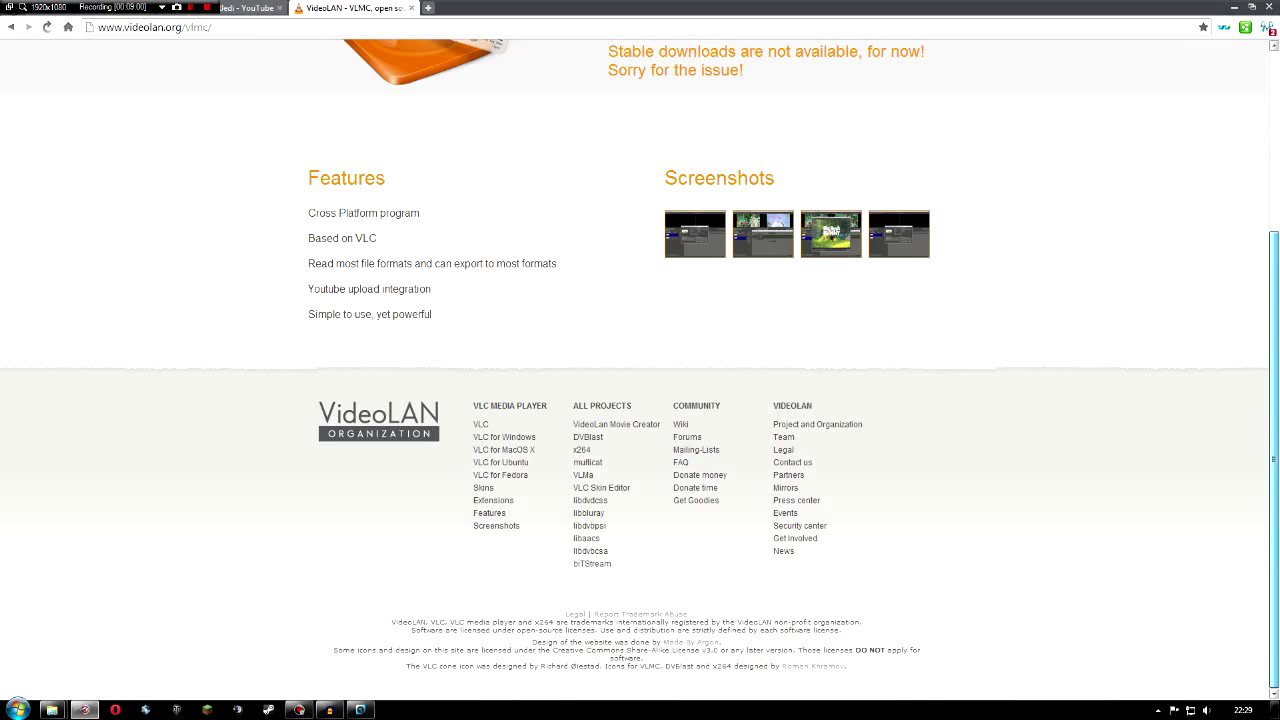
left_click_drag(1275, 365, 1253, 157)
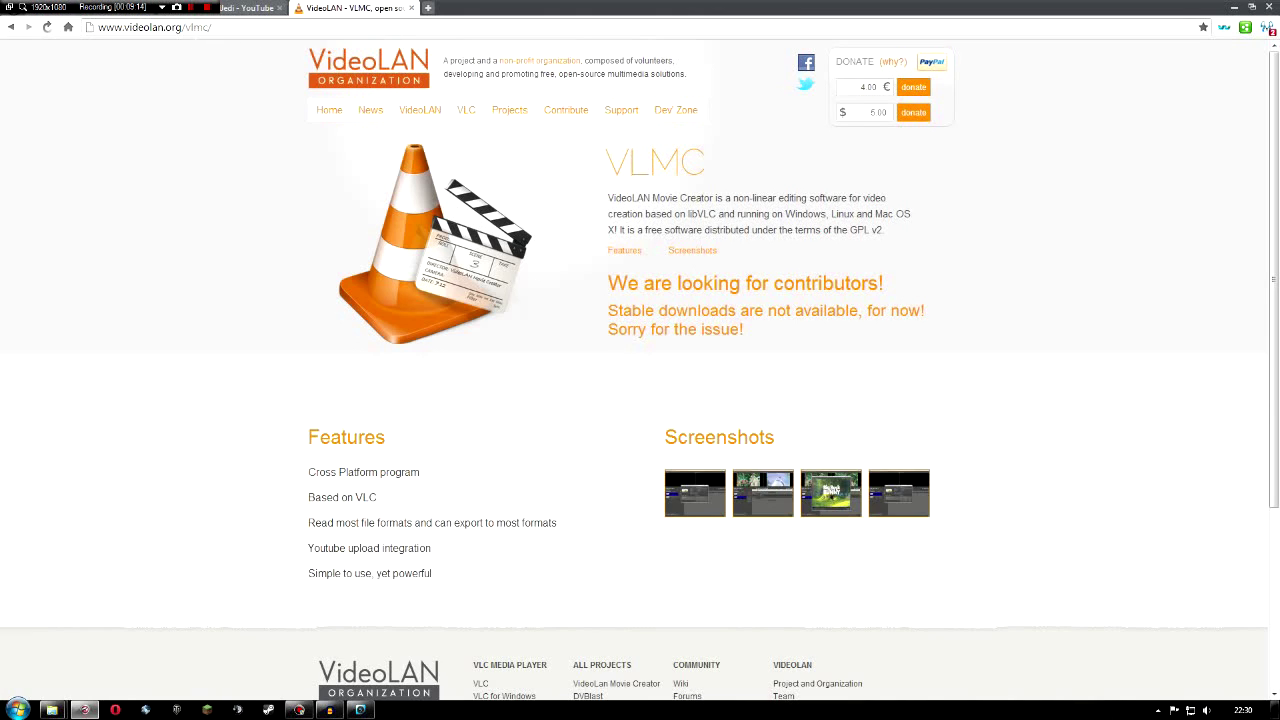
left_click(410, 8)
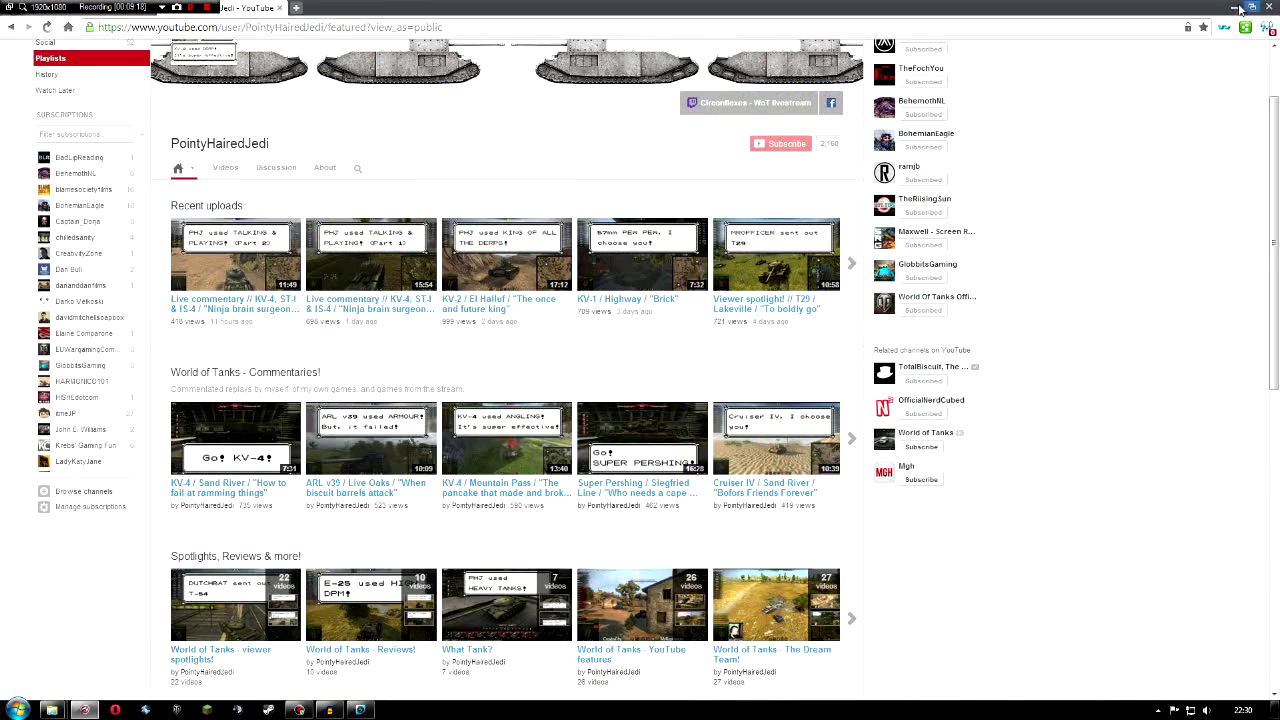
Step: Minimise the browser and bring the Vegas tank video project back to the front
left_click(1234, 8)
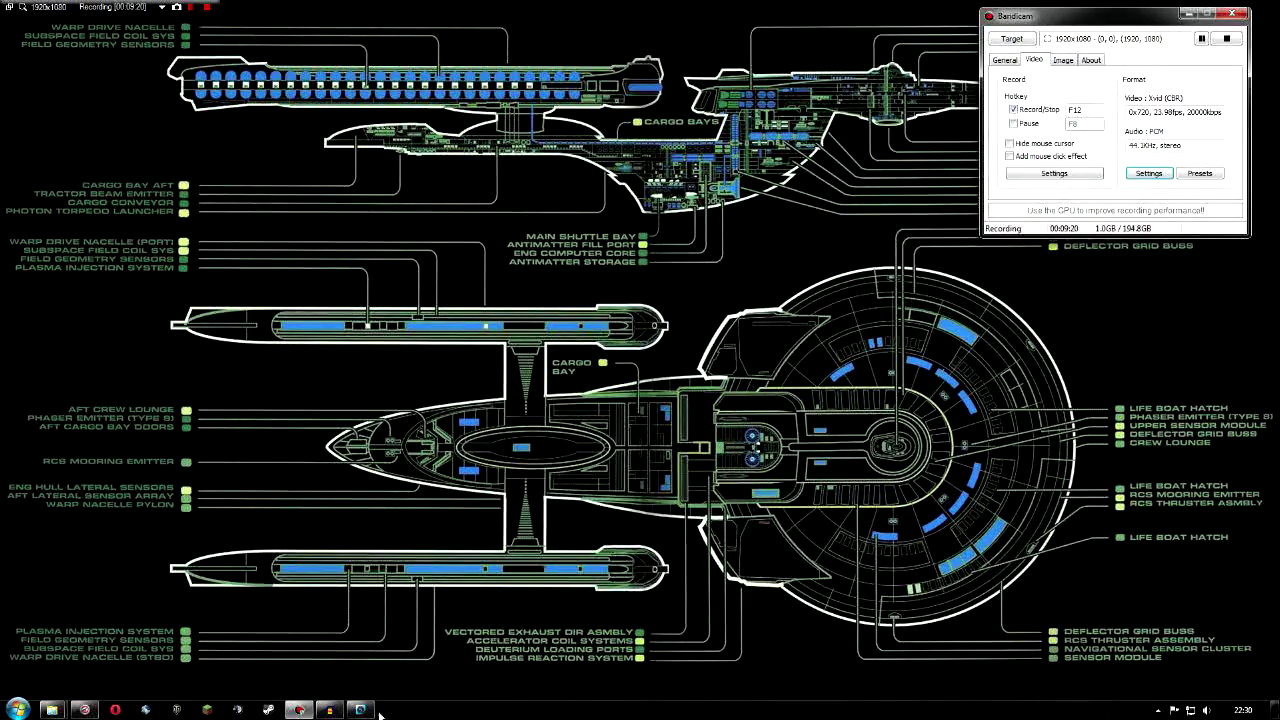
left_click(360, 710)
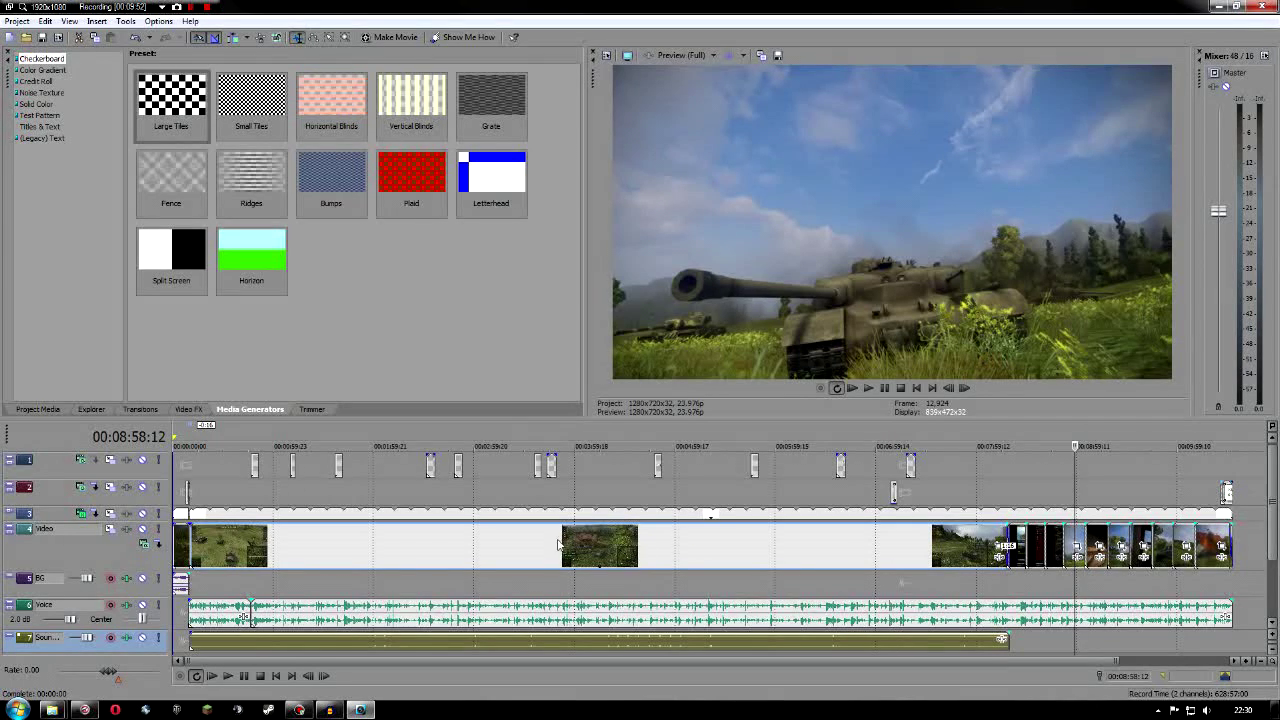
left_click(17, 21)
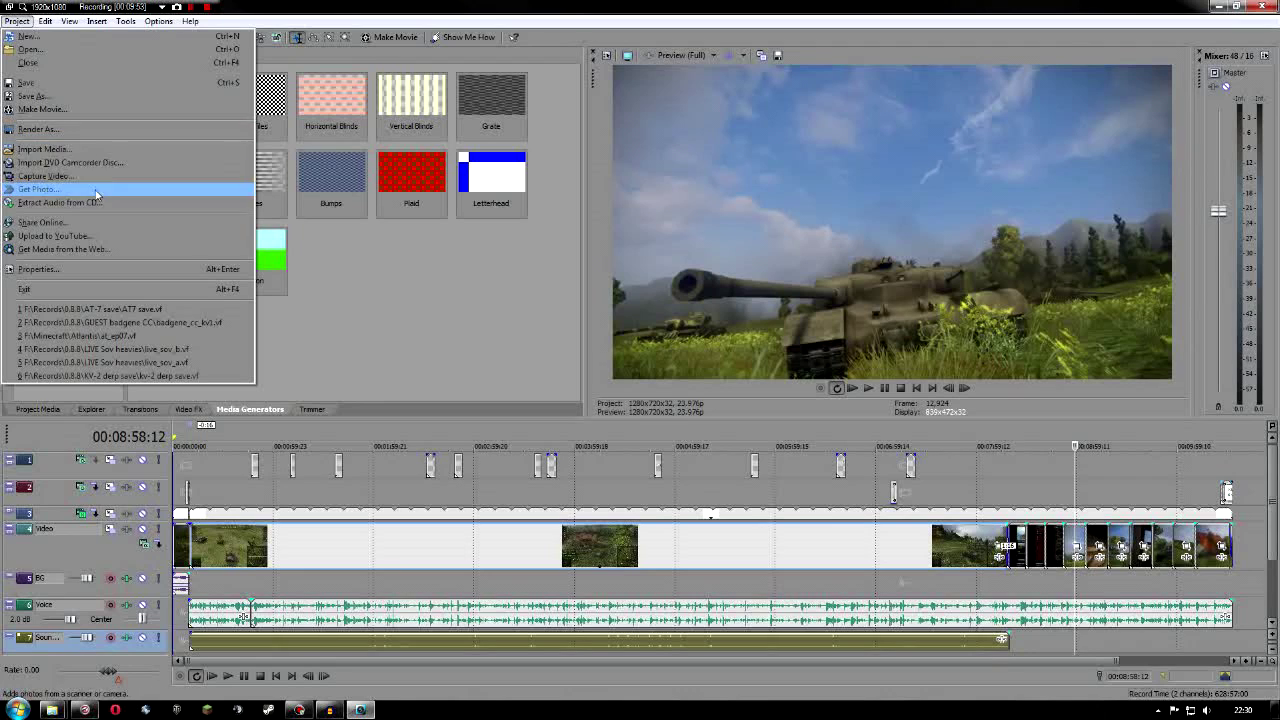
left_click(140, 133)
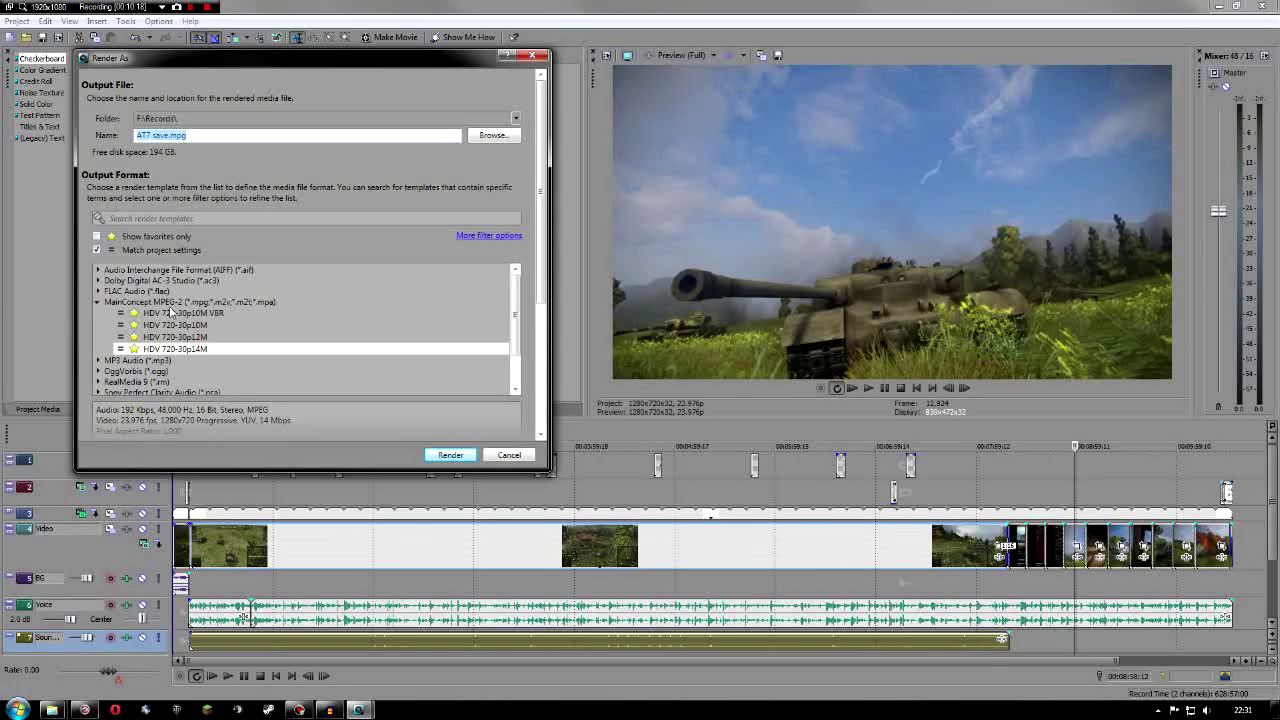
mouse_move(516, 312)
left_mouse_down()
mouse_move(519, 341)
mouse_move(518, 292)
left_mouse_up()
left_click(97, 250)
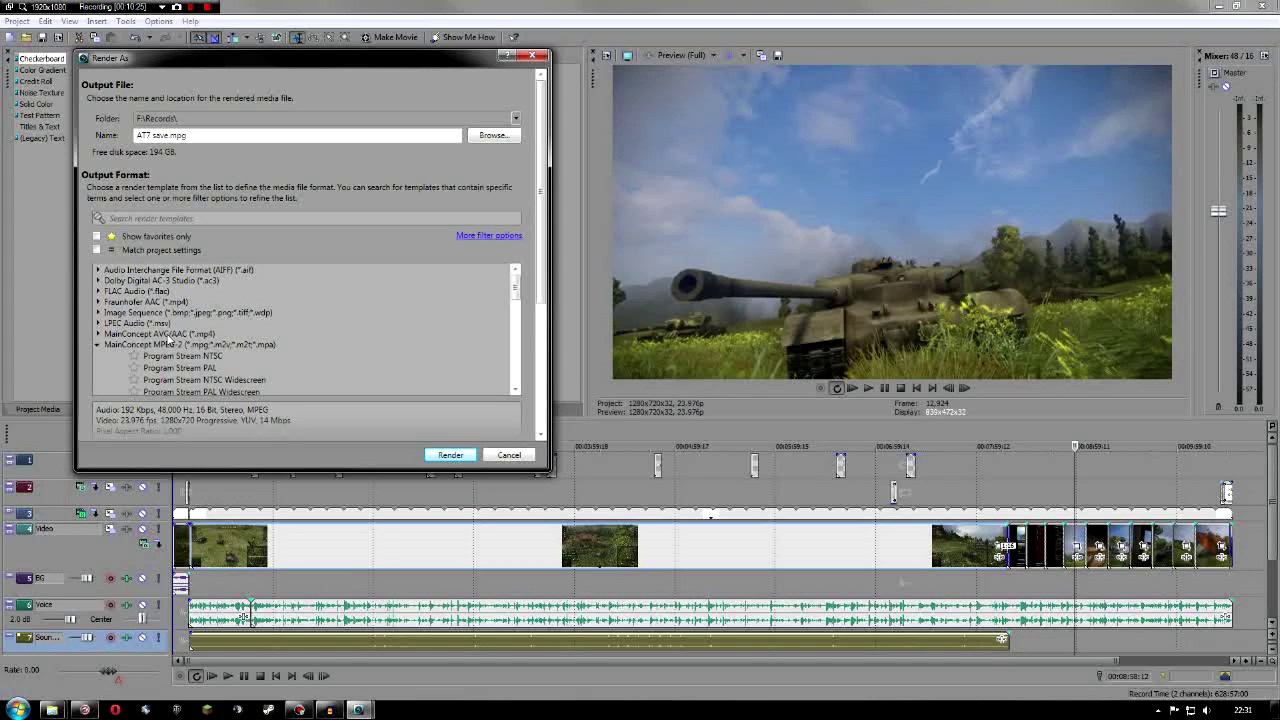
left_click(98, 334)
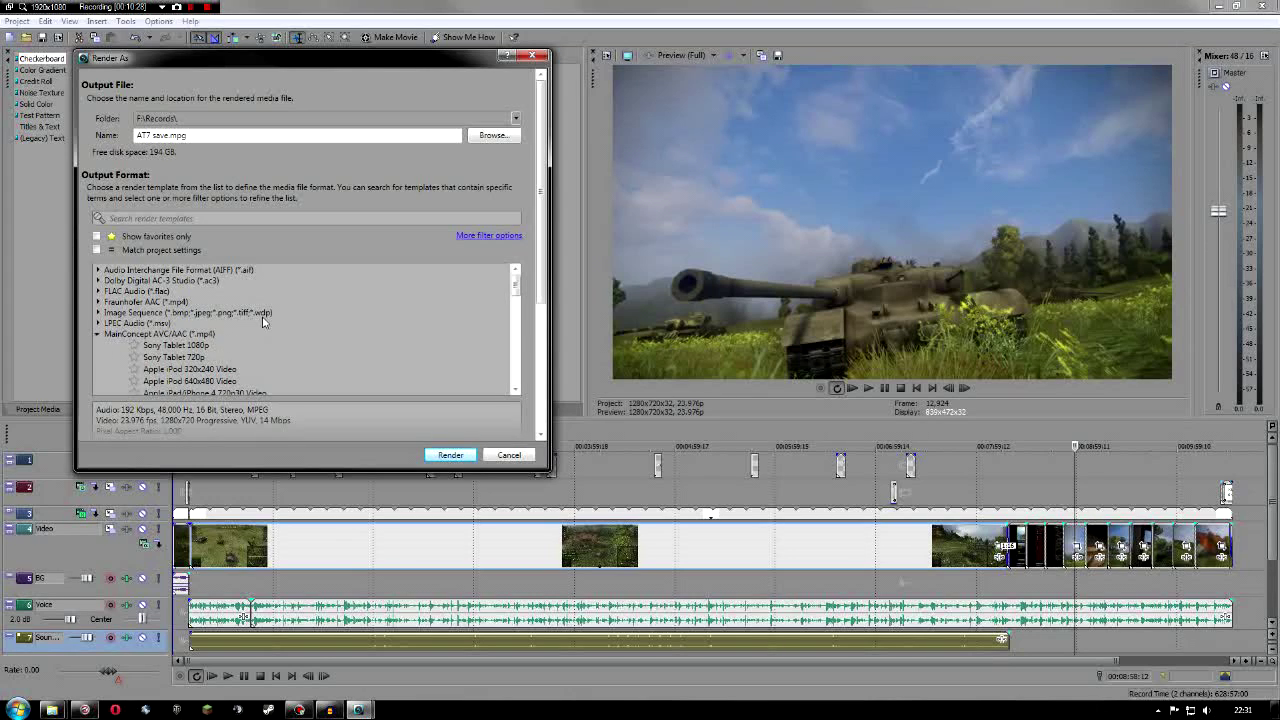
scroll(360, 336, "down", 5)
scroll(343, 344, "down", 10)
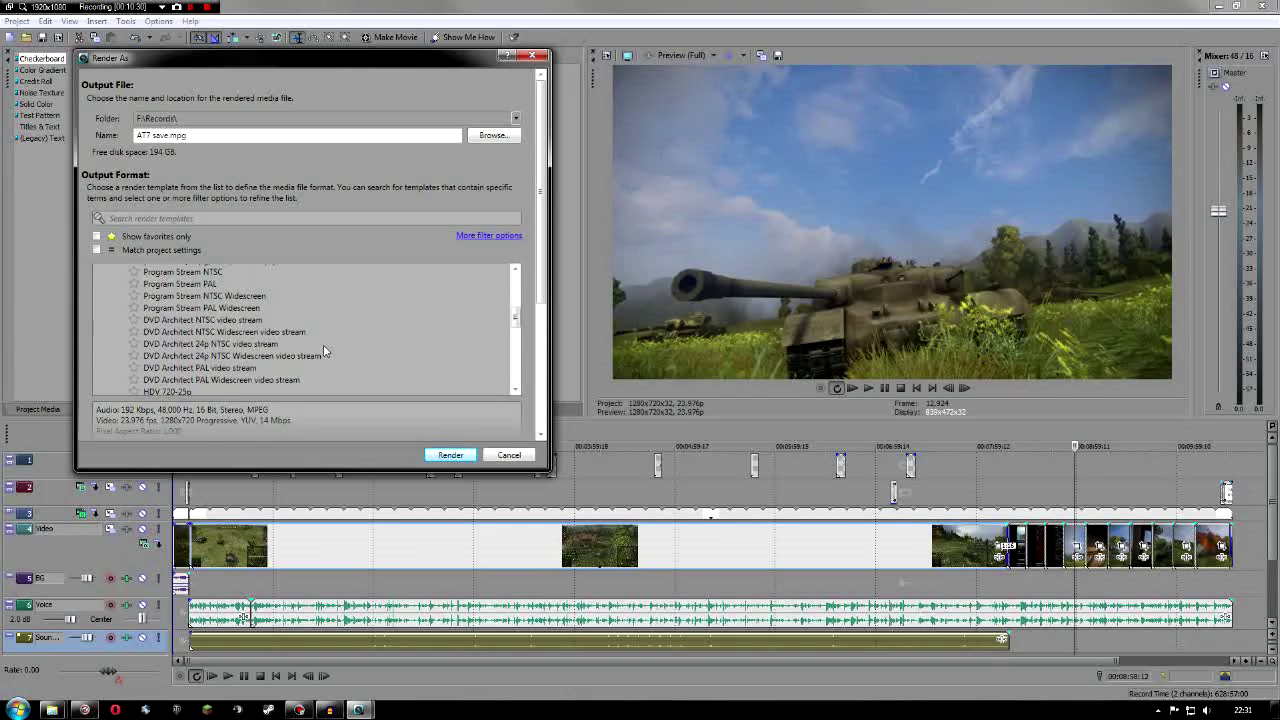
scroll(315, 362, "up", 5)
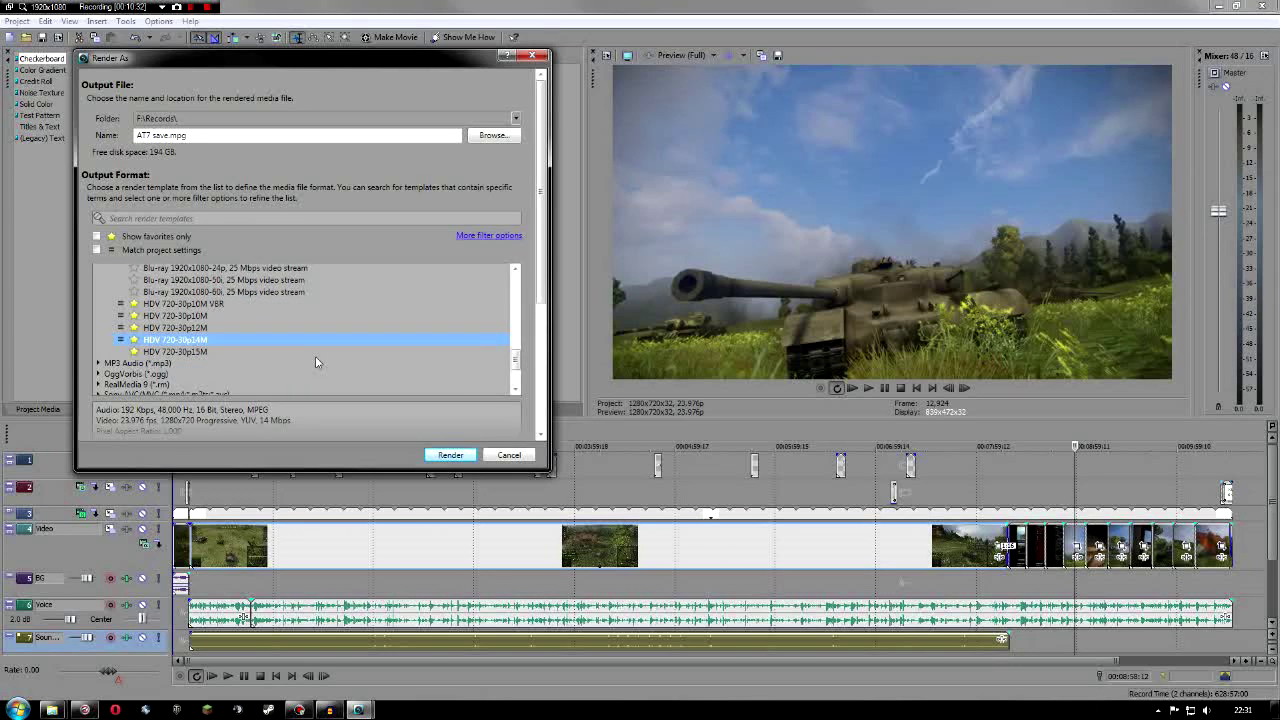
scroll(300, 371, "up", 5)
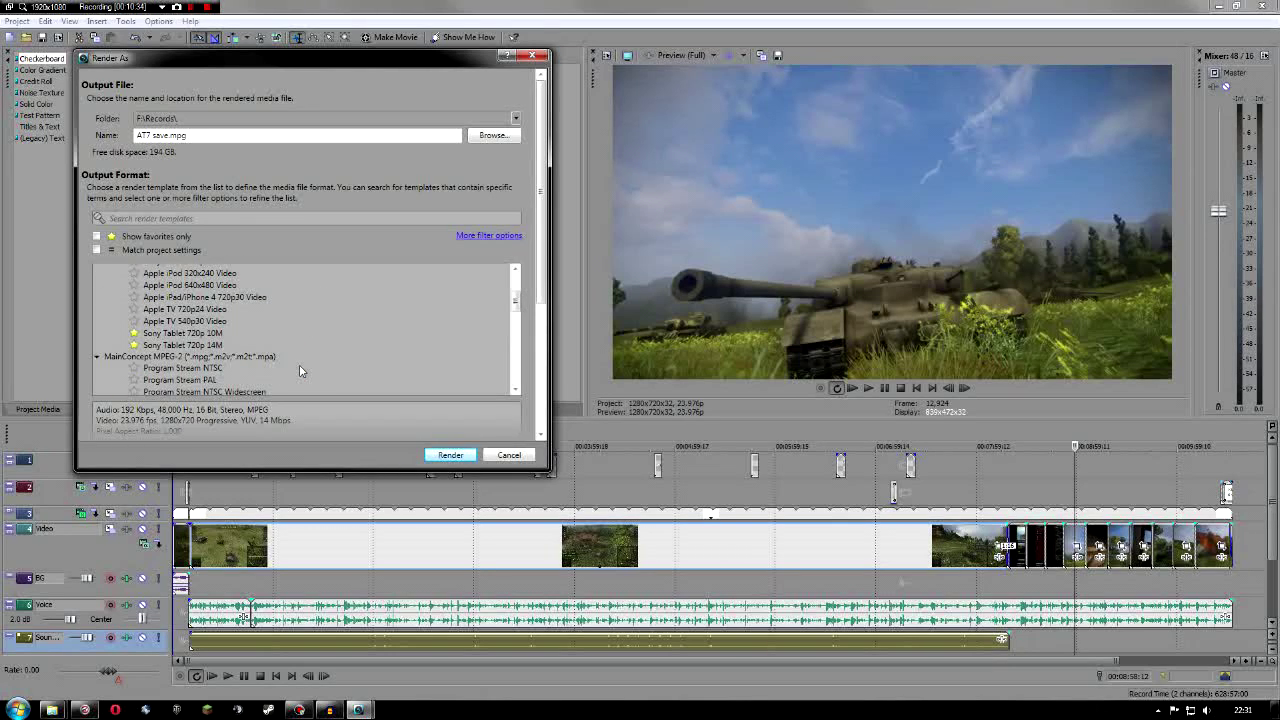
scroll(300, 371, "up", 4)
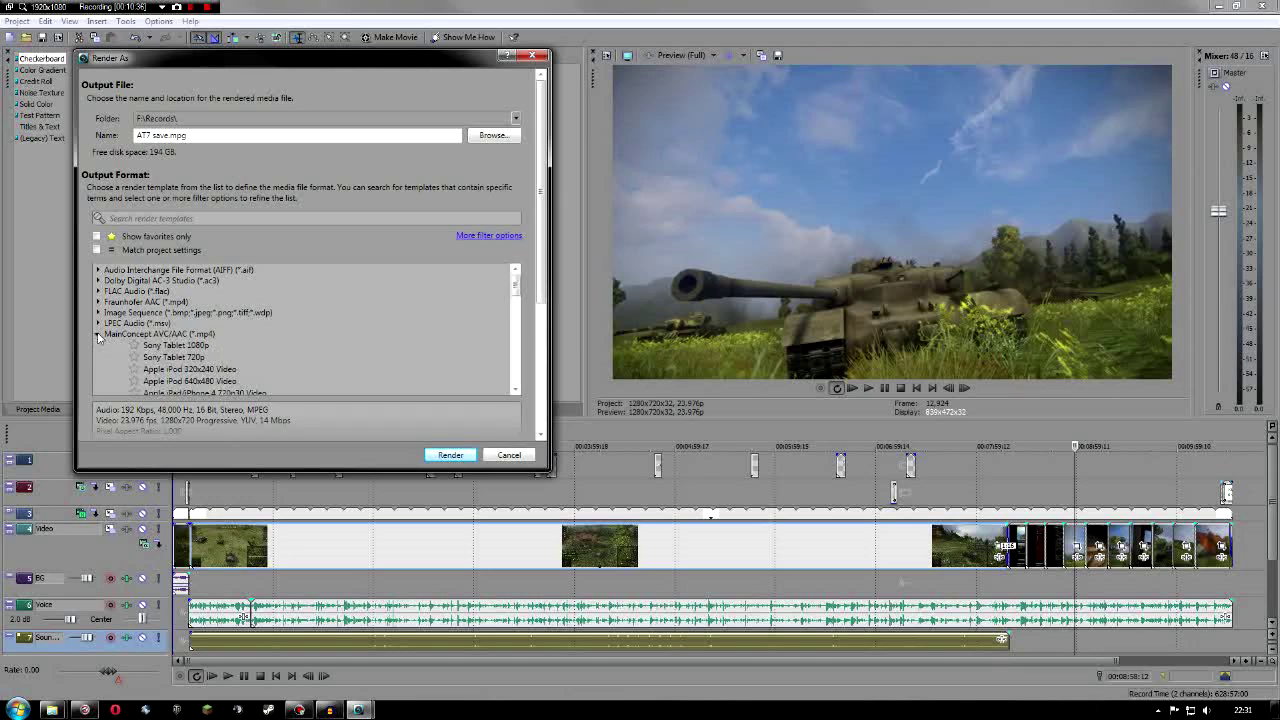
left_click(98, 334)
scroll(238, 326, "down", 3)
left_click(96, 236)
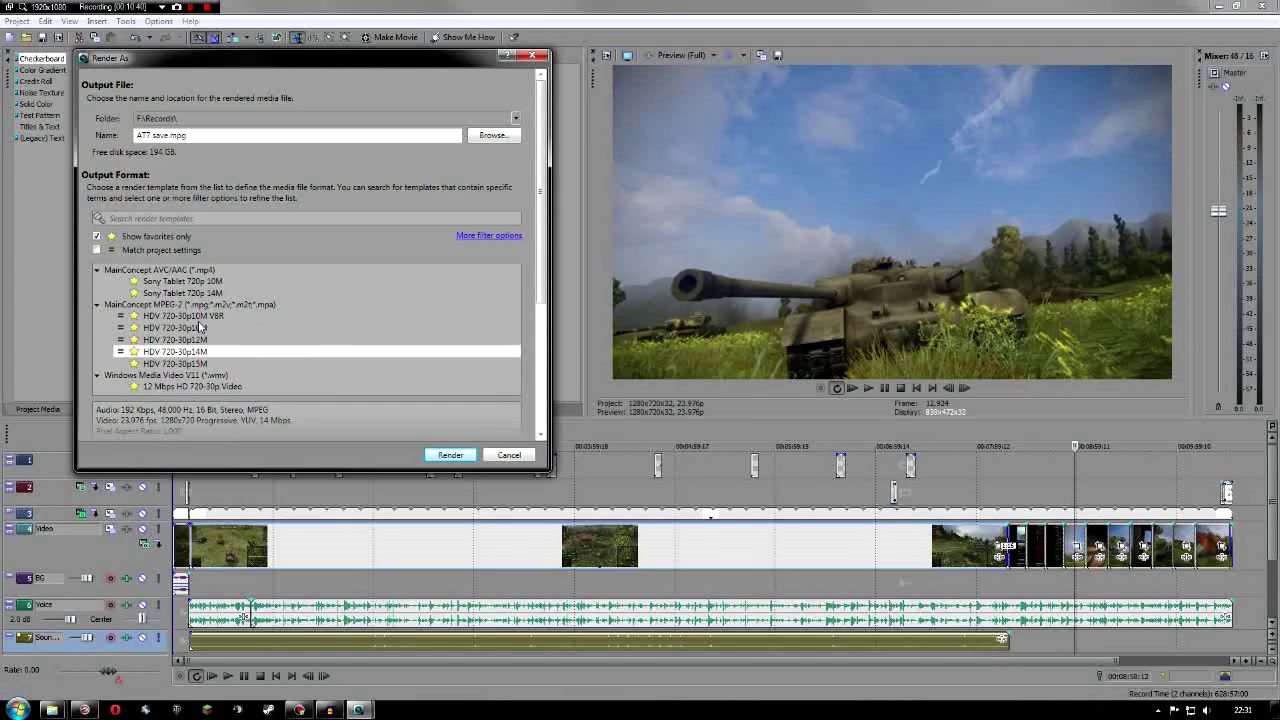
left_click(96, 236)
left_click(96, 250)
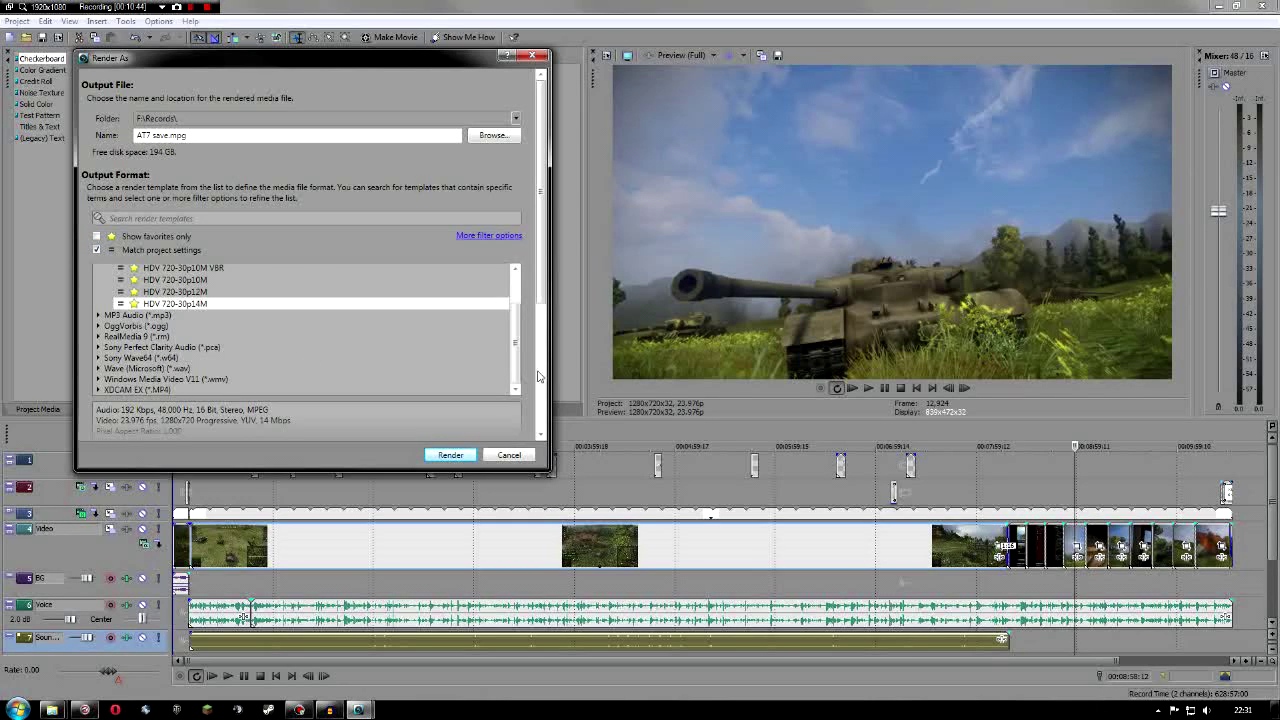
scroll(522, 360, "up", 2)
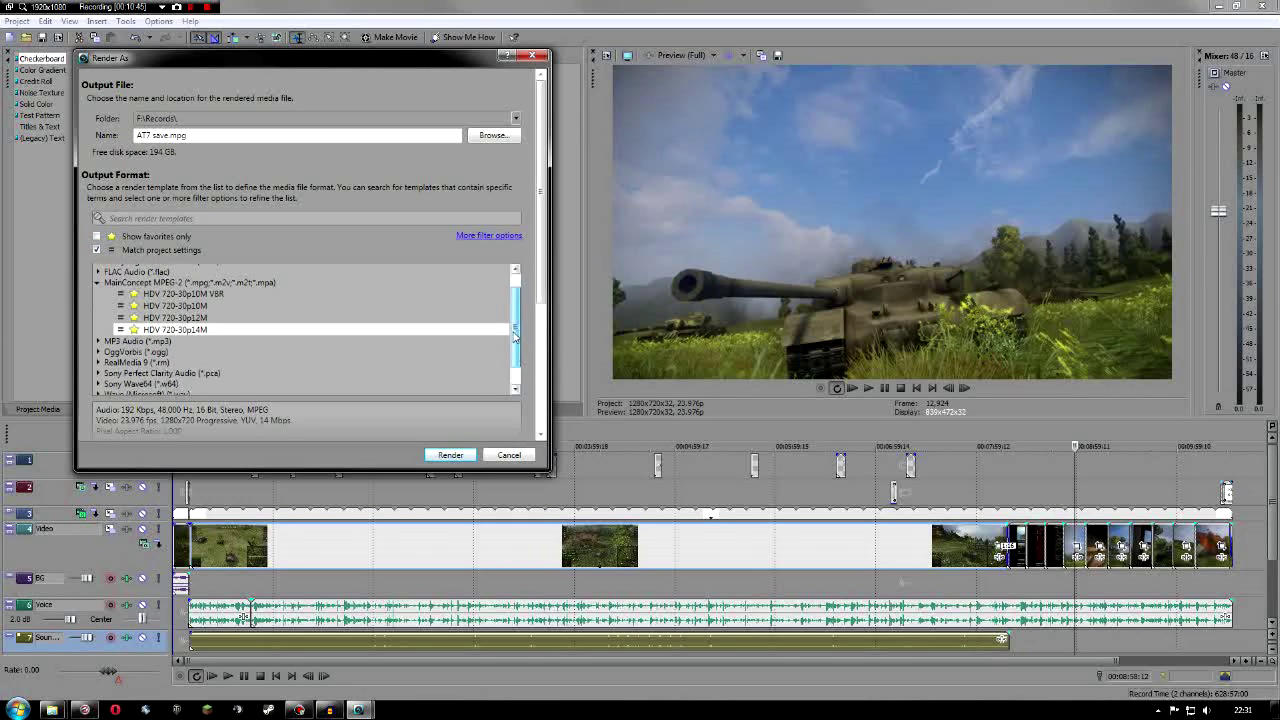
left_click(508, 455)
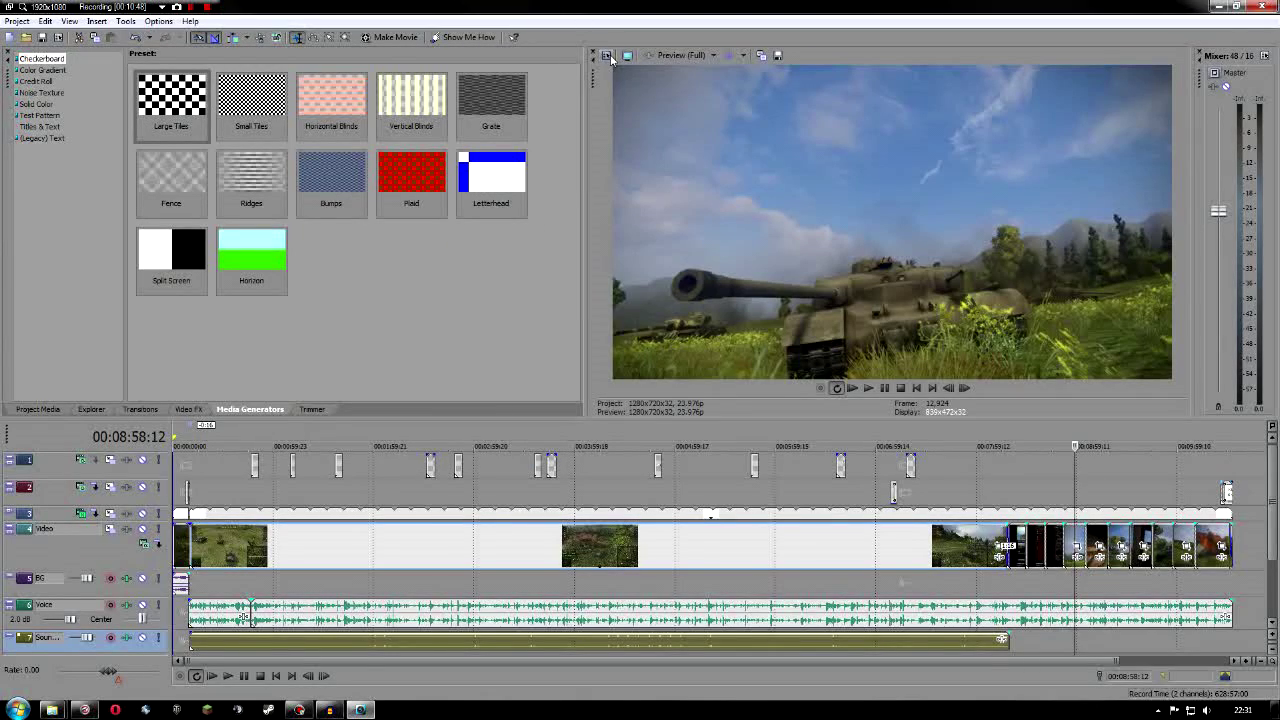
Step: Review the 1280x720 Project Properties, then close Vegas Movie Studio, dismissing the save prompt
left_click(607, 56)
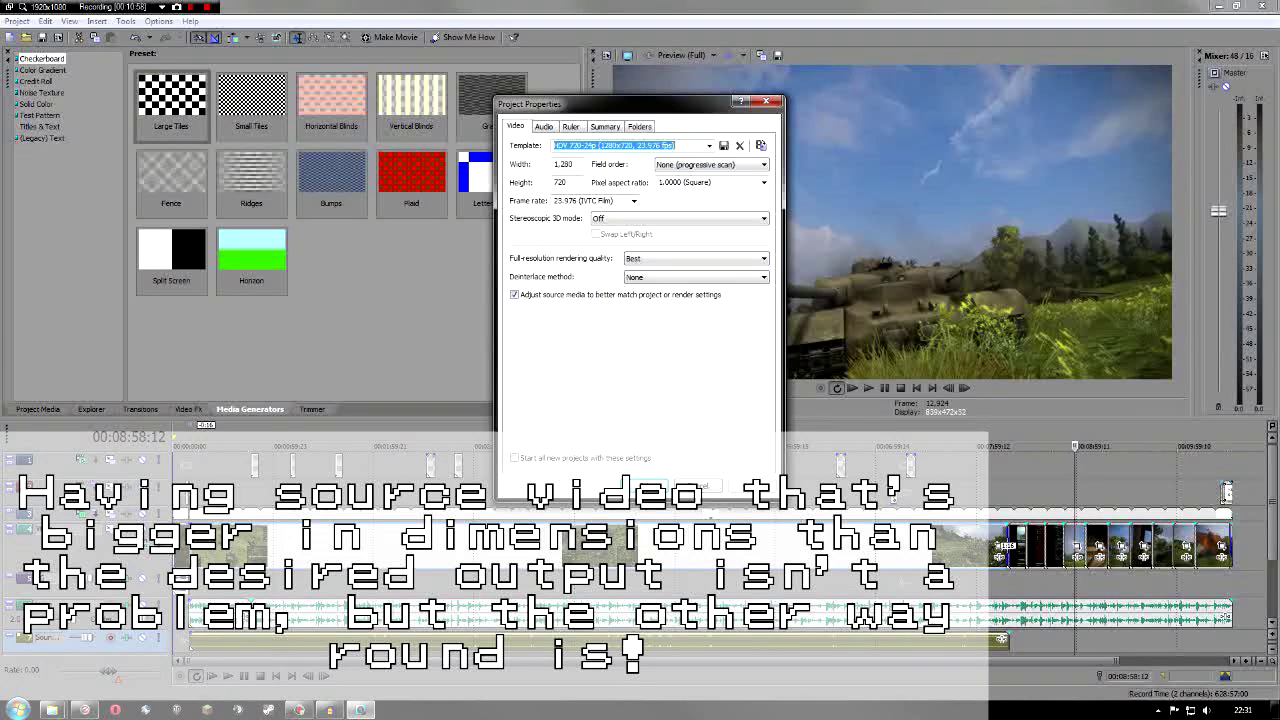
left_click(765, 101)
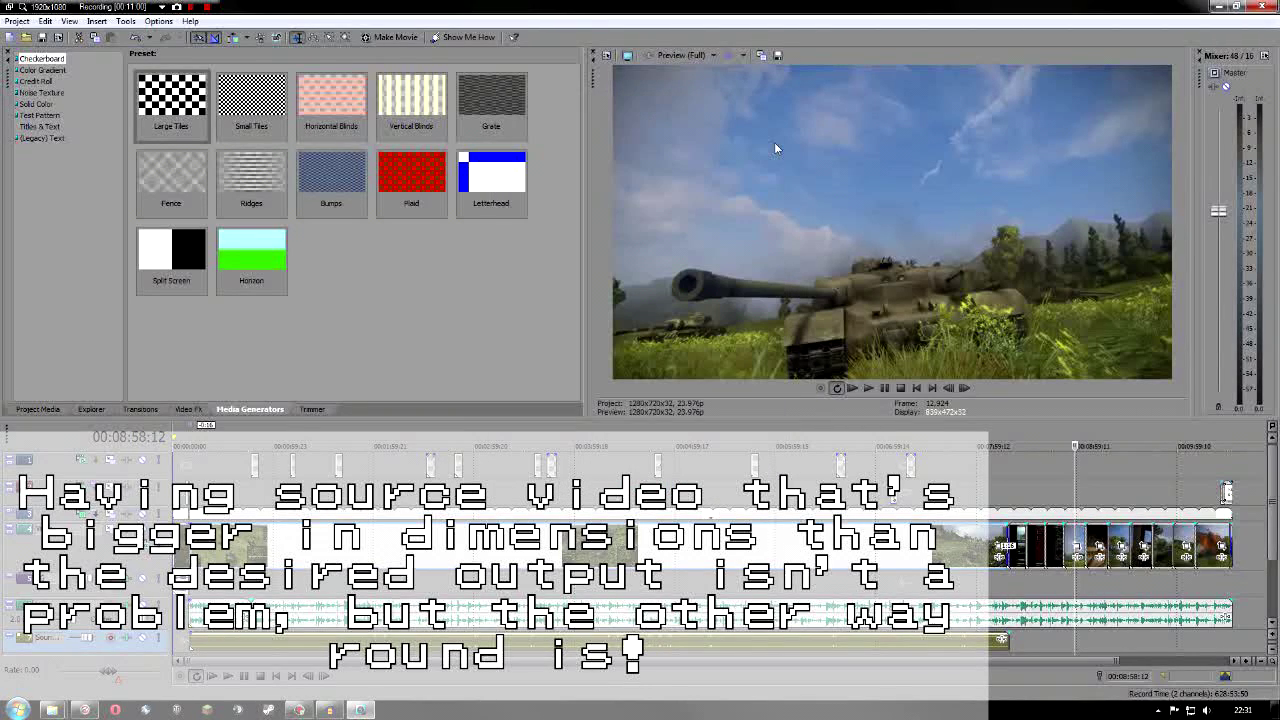
left_click(1259, 6)
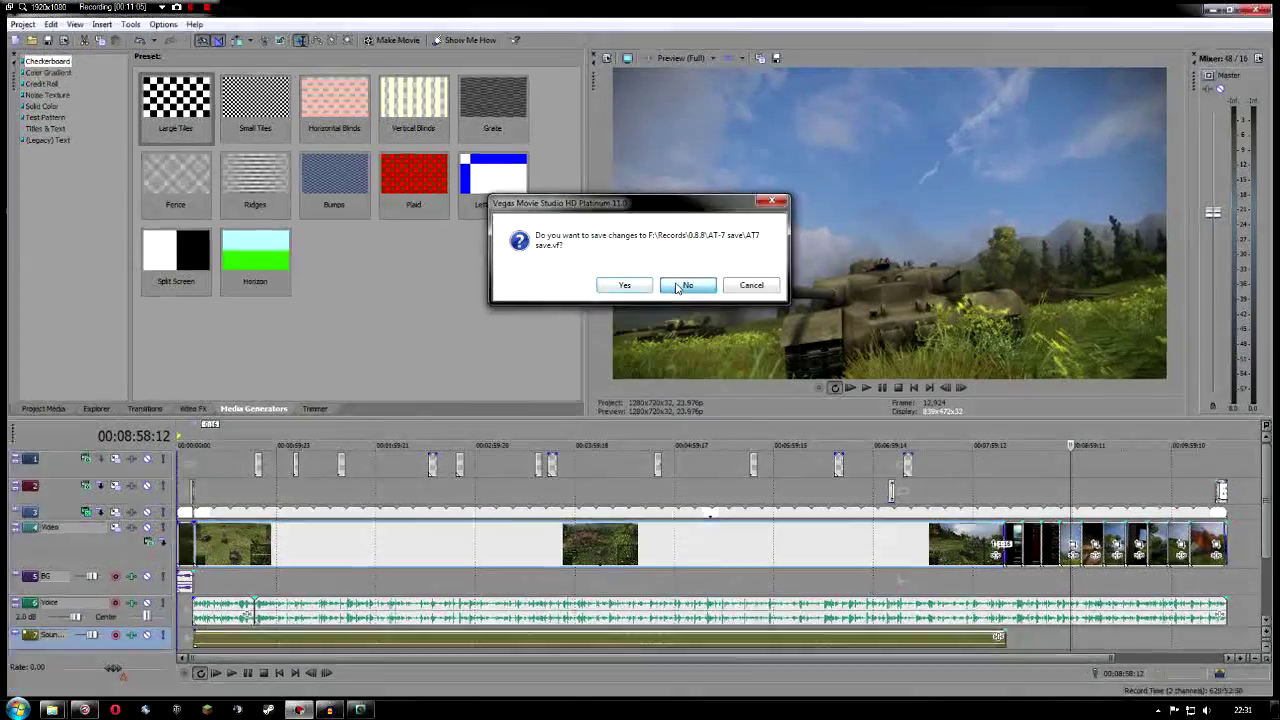
left_click(690, 284)
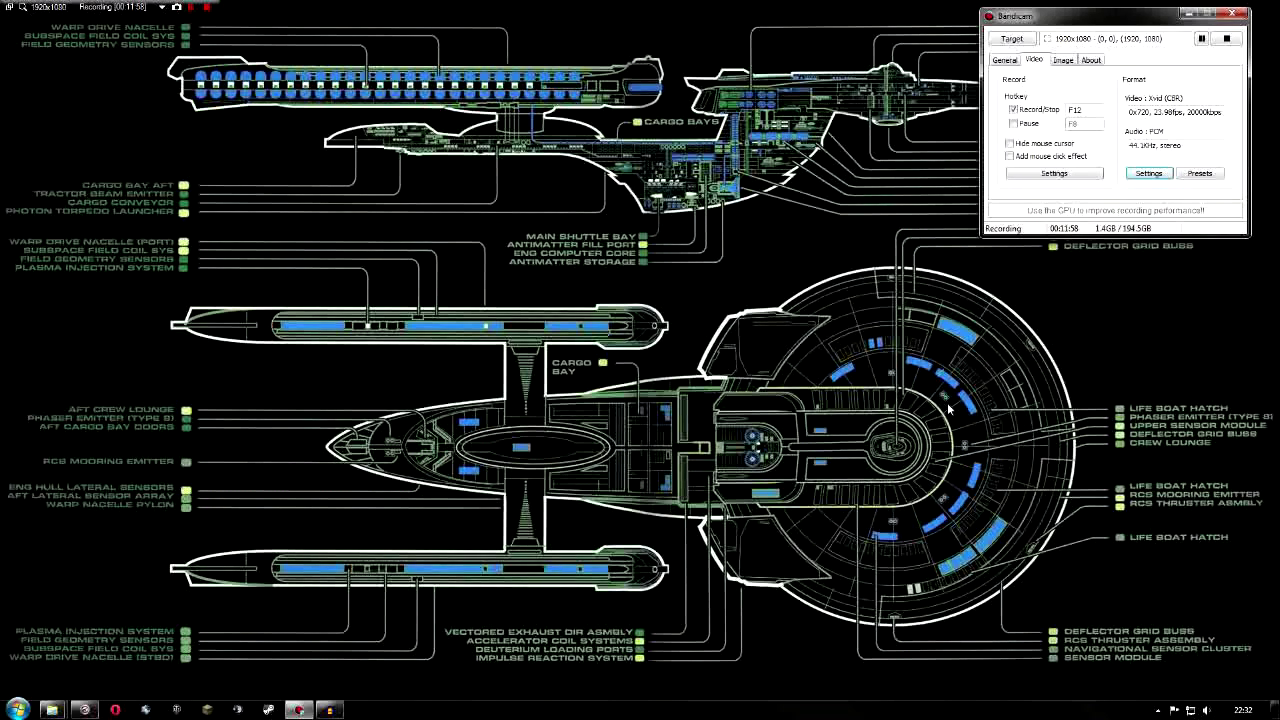
Step: Restore the running Audacity recording window from the taskbar
left_click(330, 709)
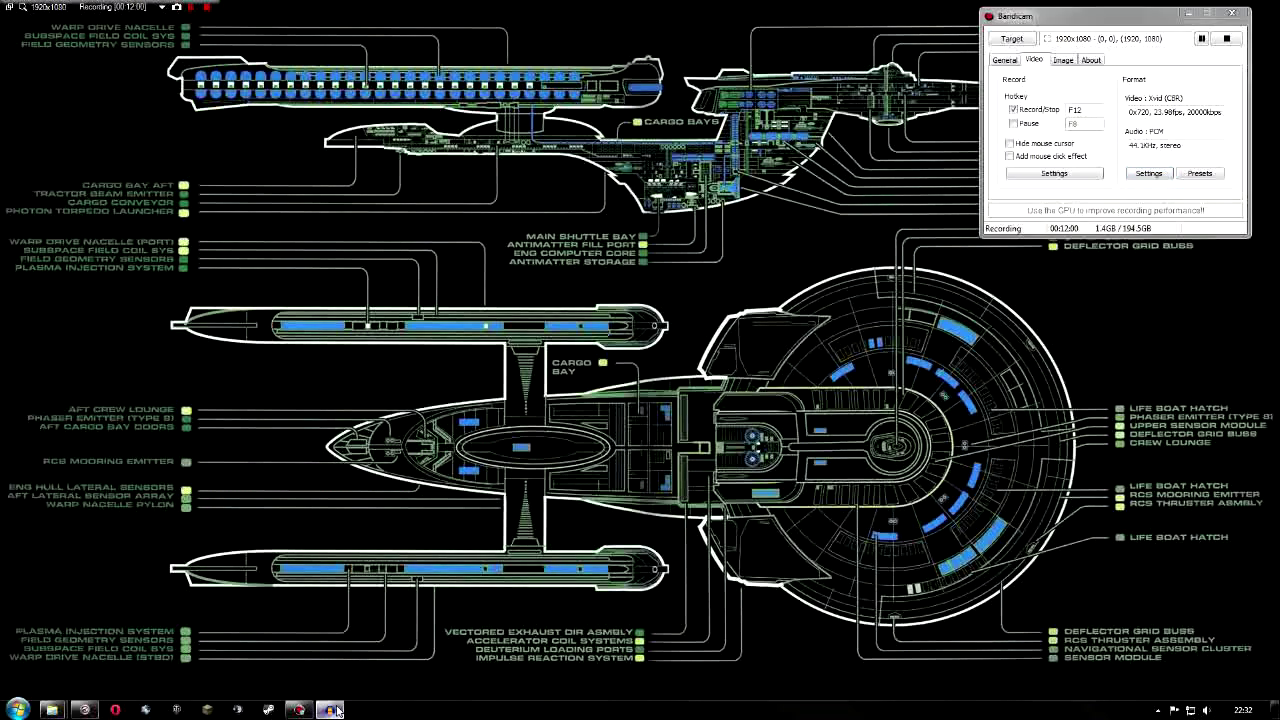
Step: Drag the Audacity window to the upper-left corner, clear of the Bandicam panel
left_click_drag(880, 107, 482, 77)
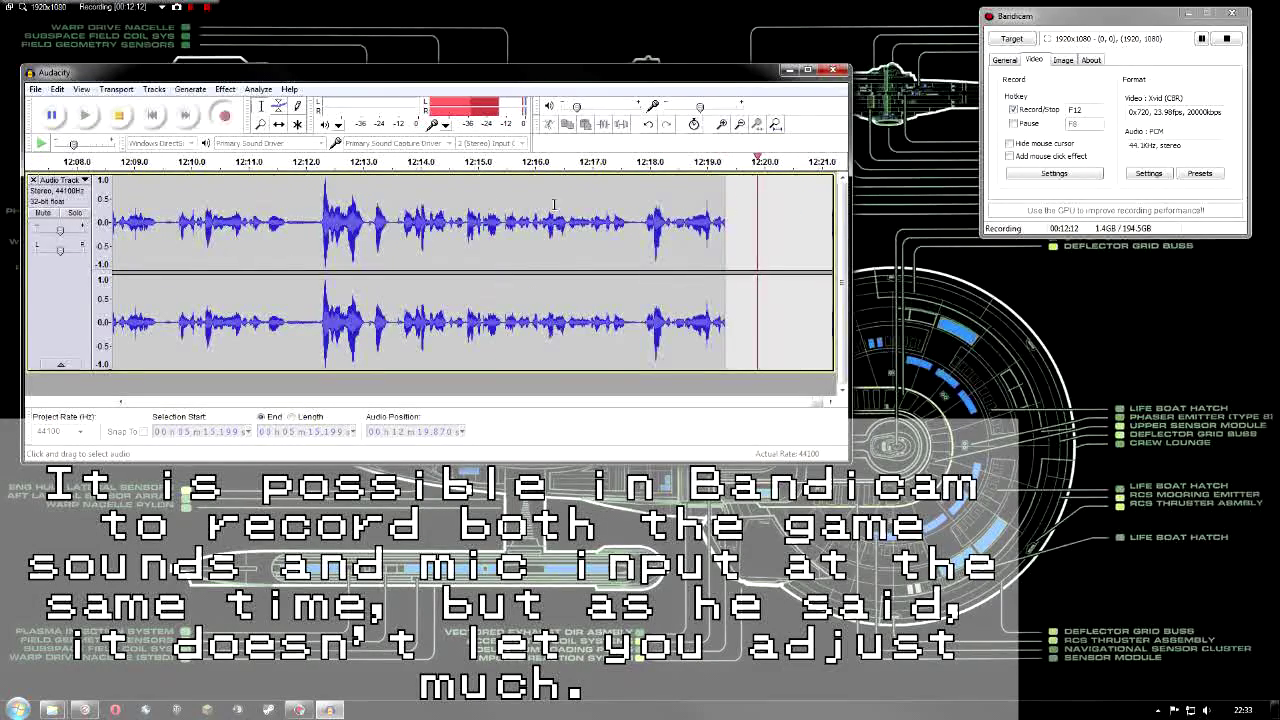
left_click_drag(149, 73, 140, 57)
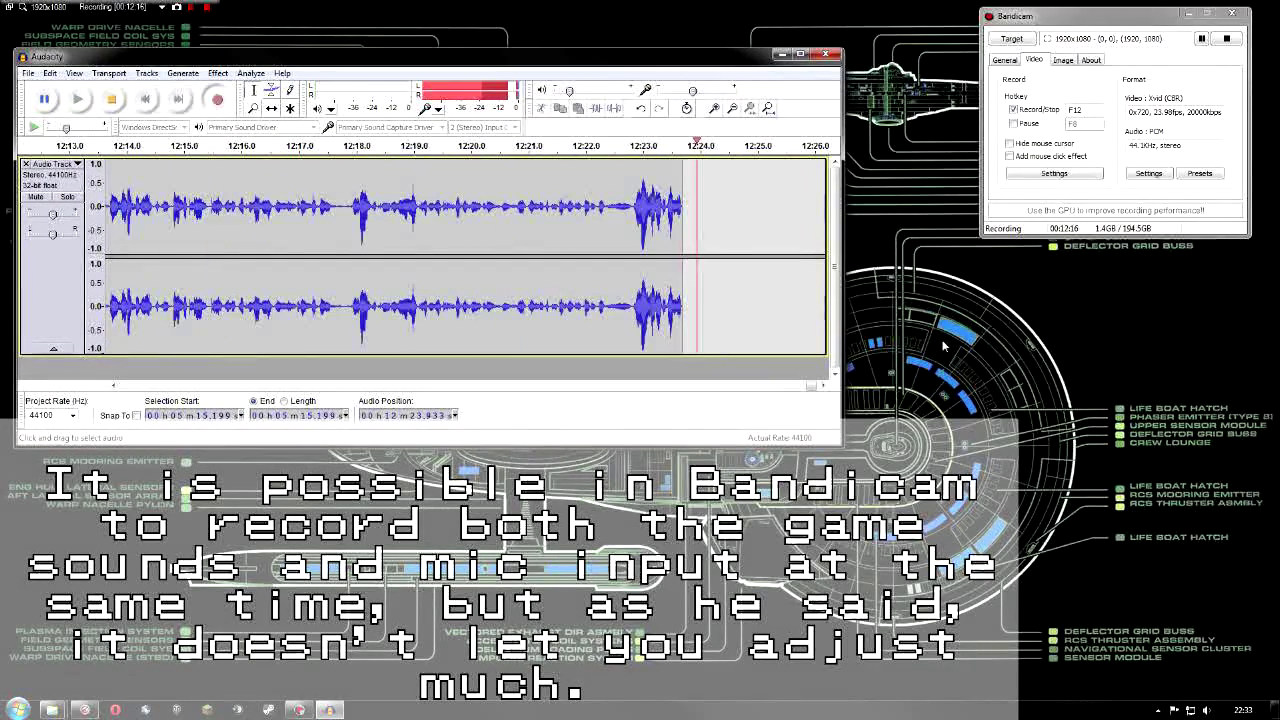